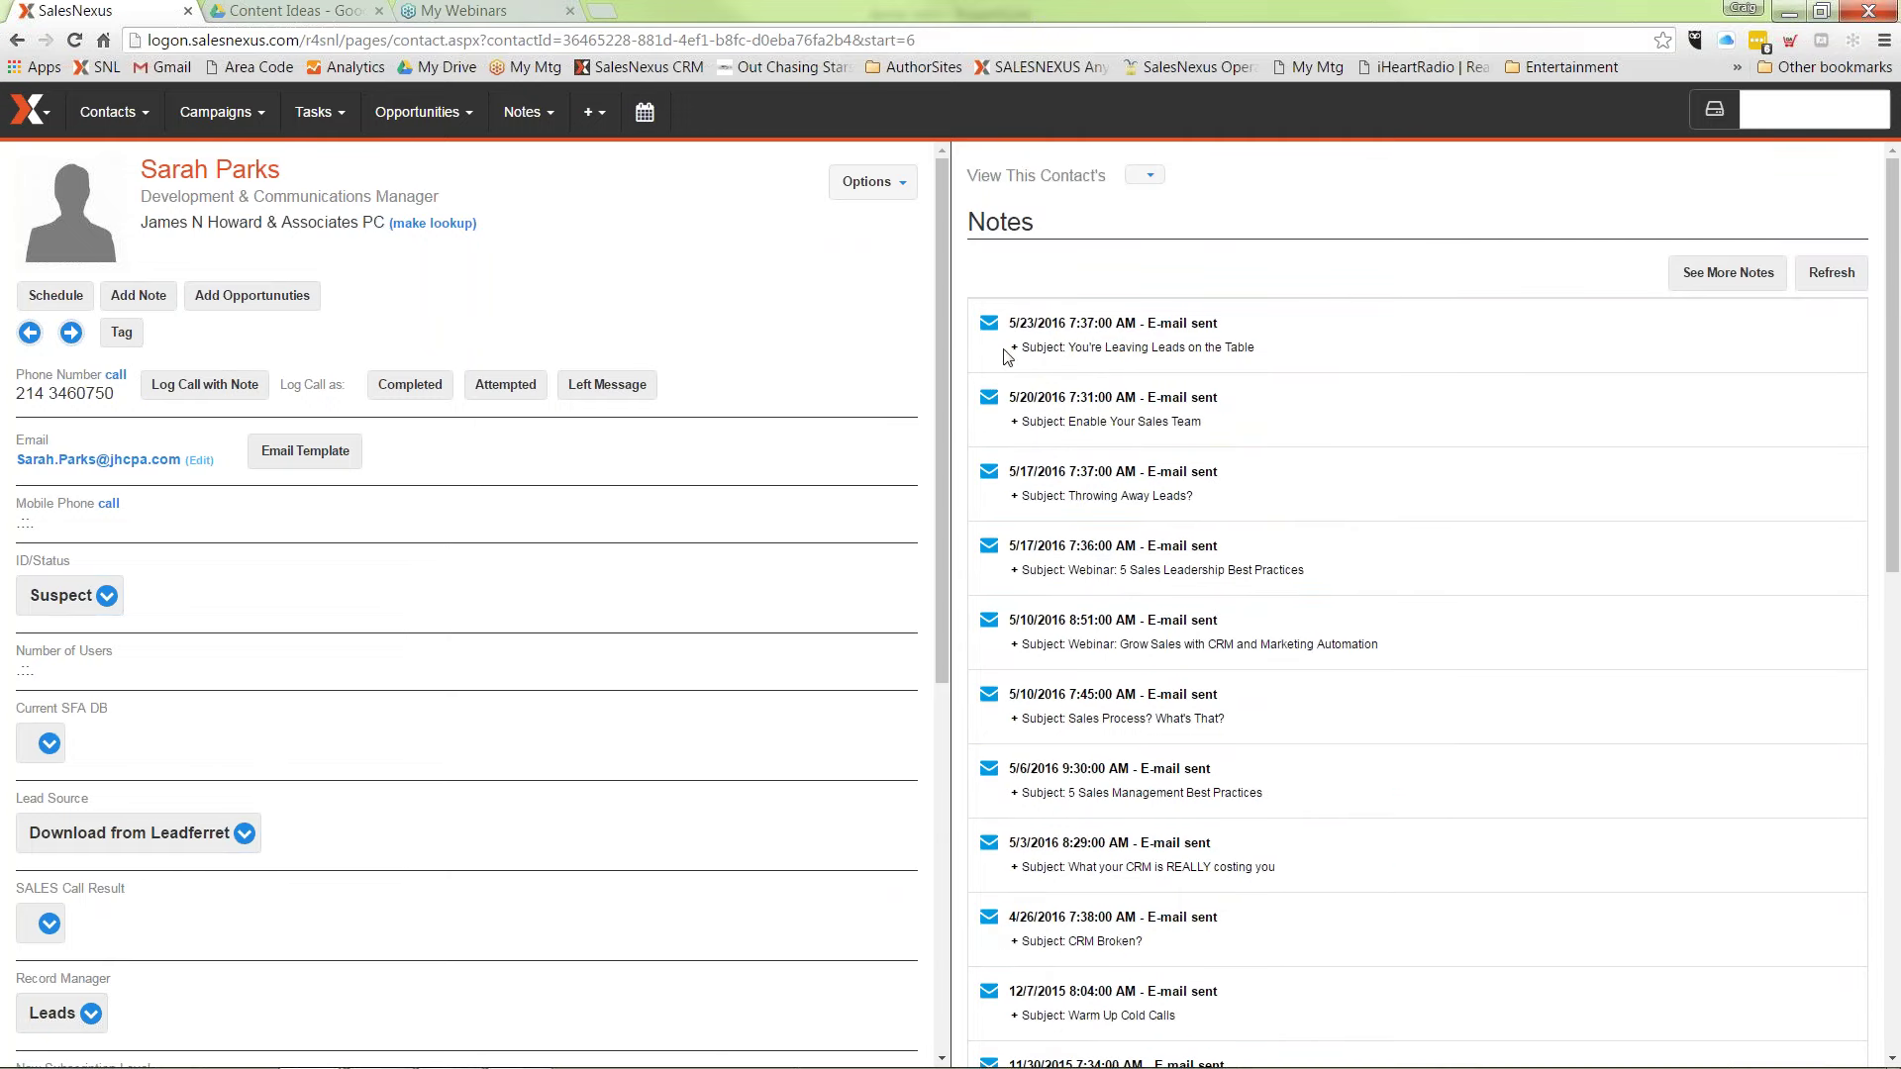
Step: Expand the latest E-mail sent note to show its campaign, opens, clicks and last clicked link
click(1014, 348)
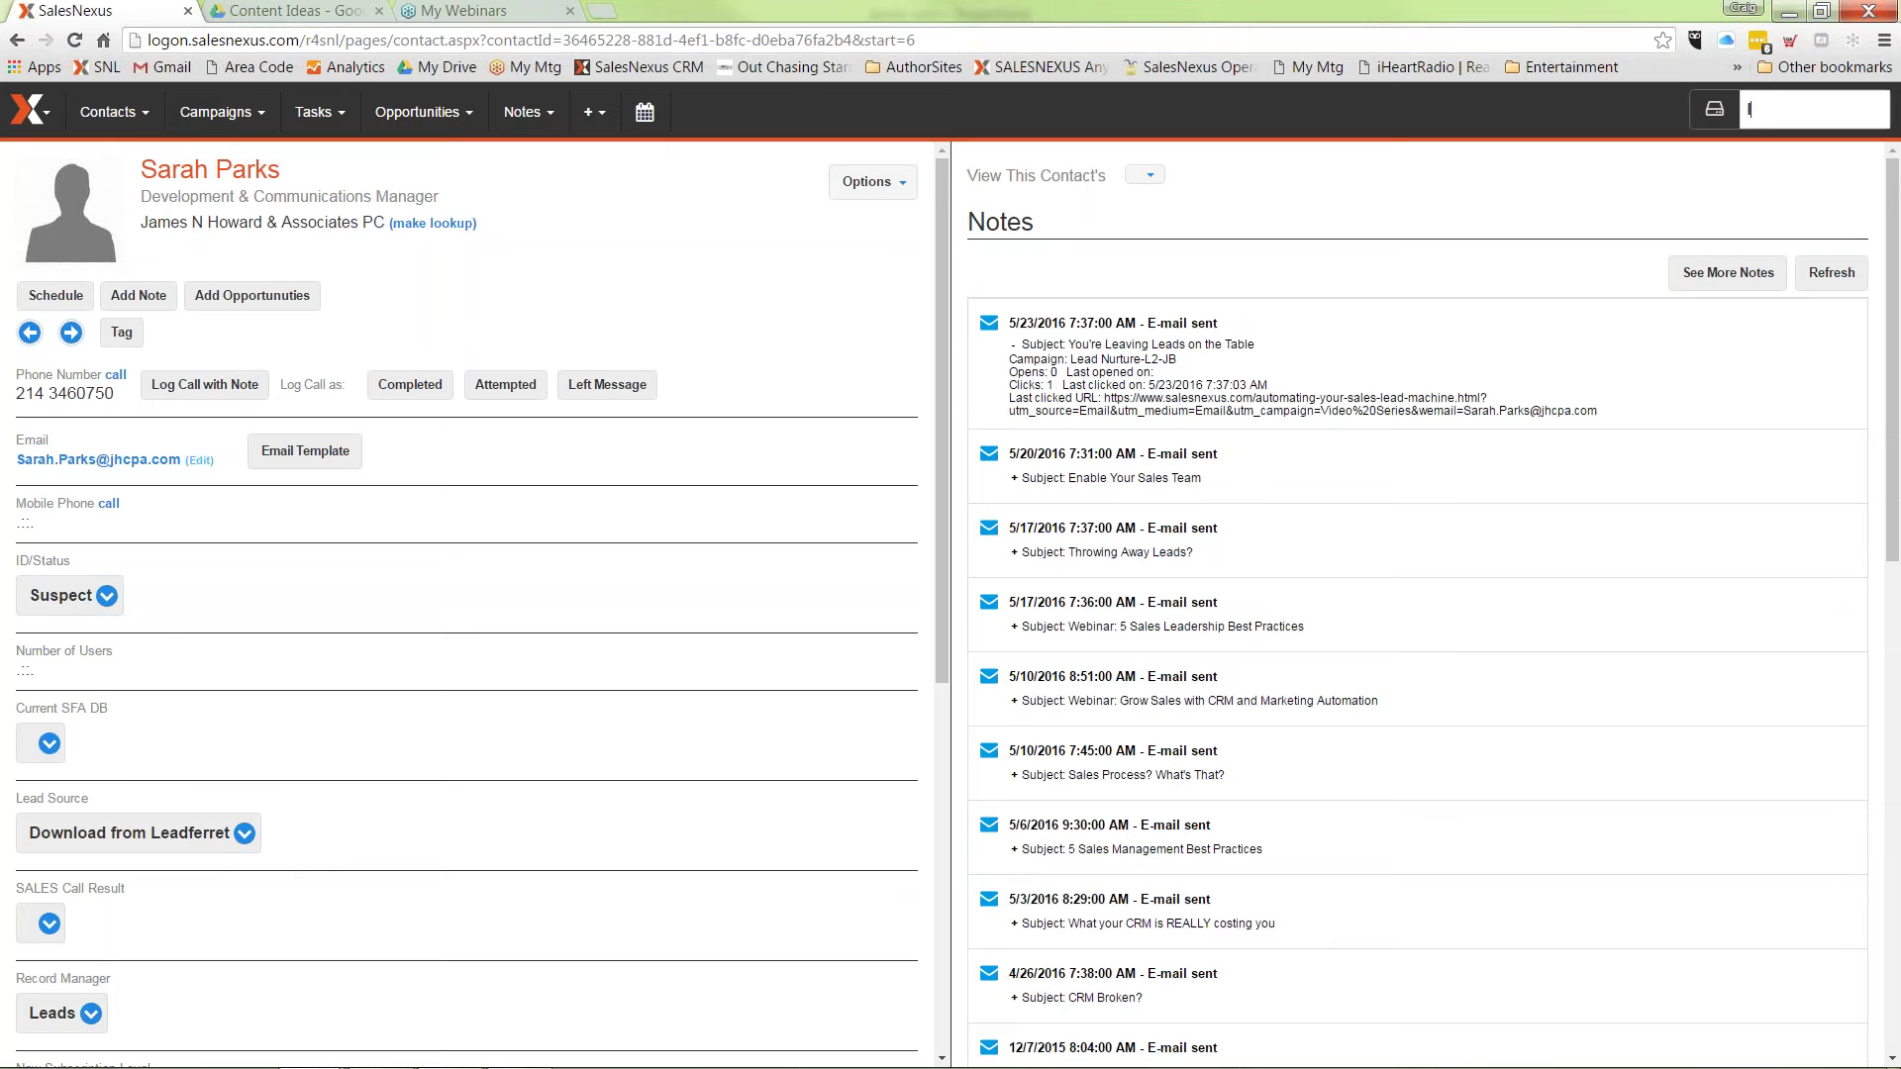
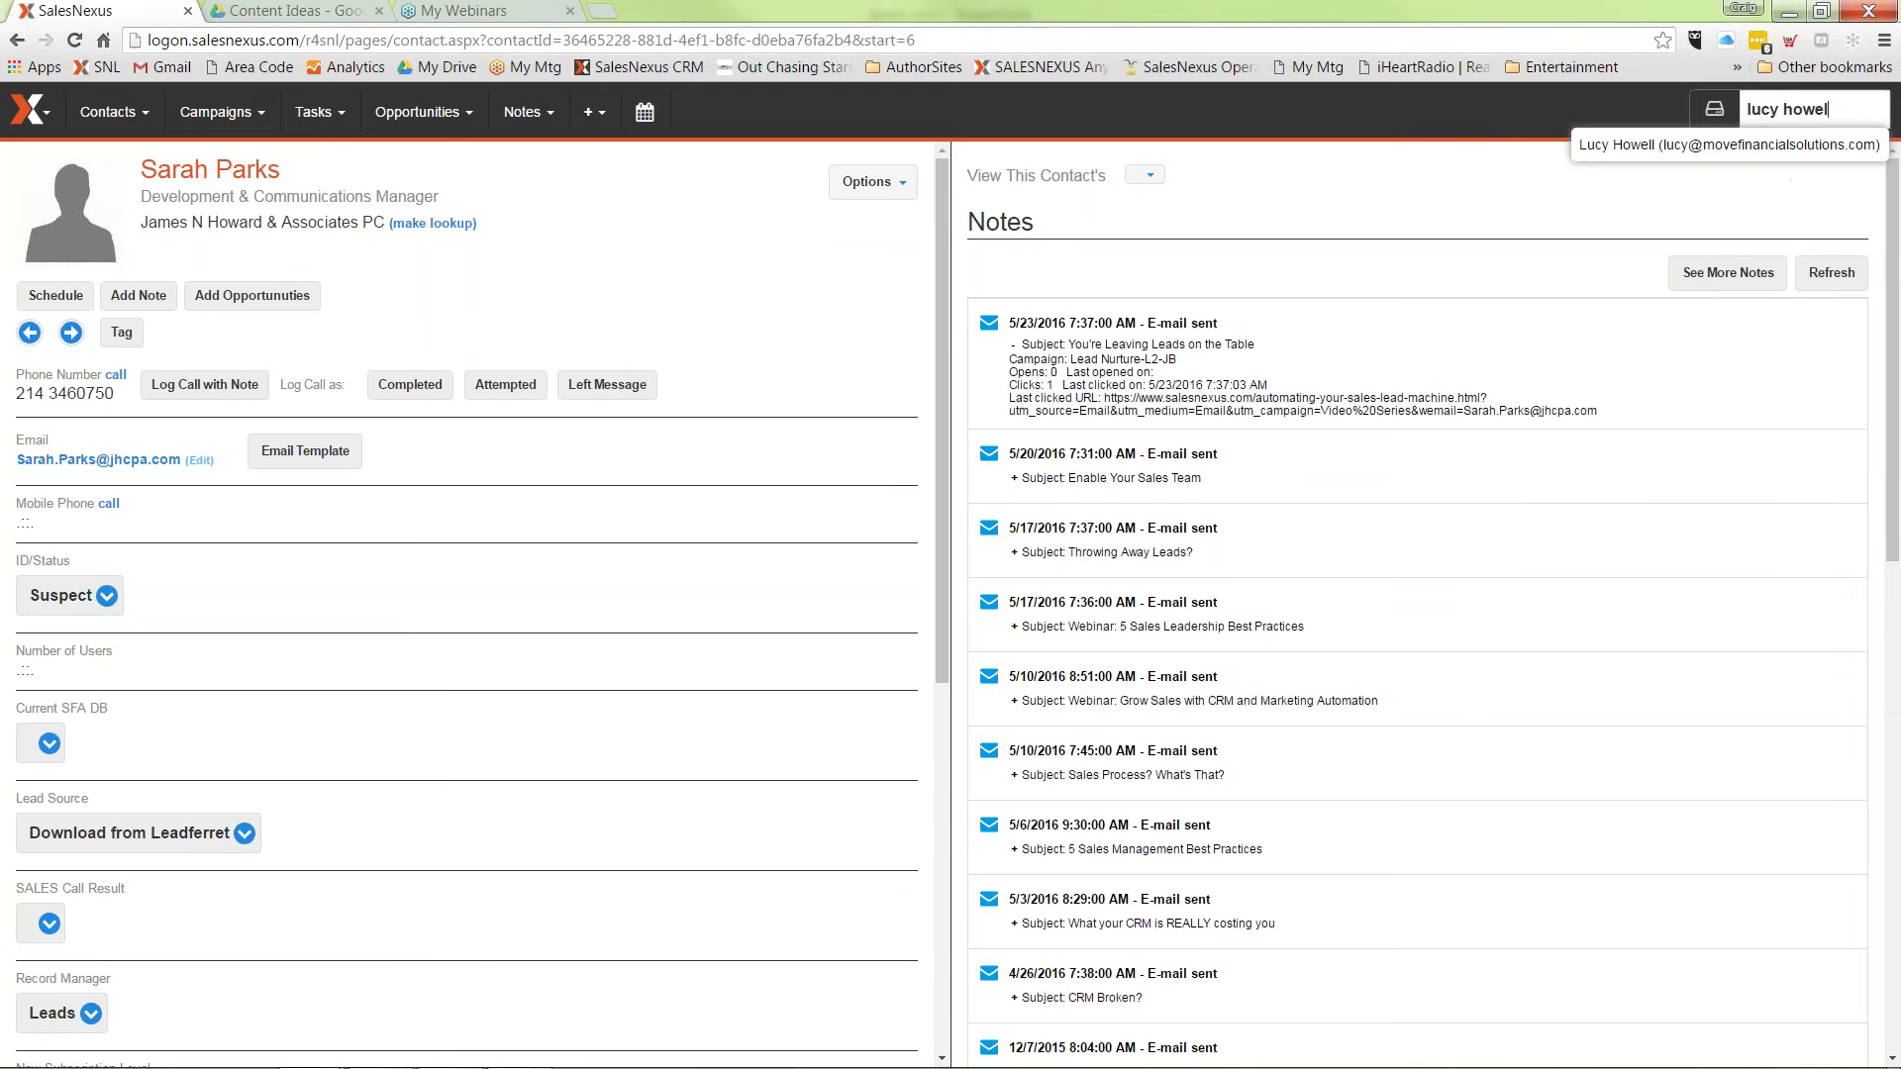
Step: Open the matched contact's record, view their LinkedIn profile, then show their notes history
click(1801, 144)
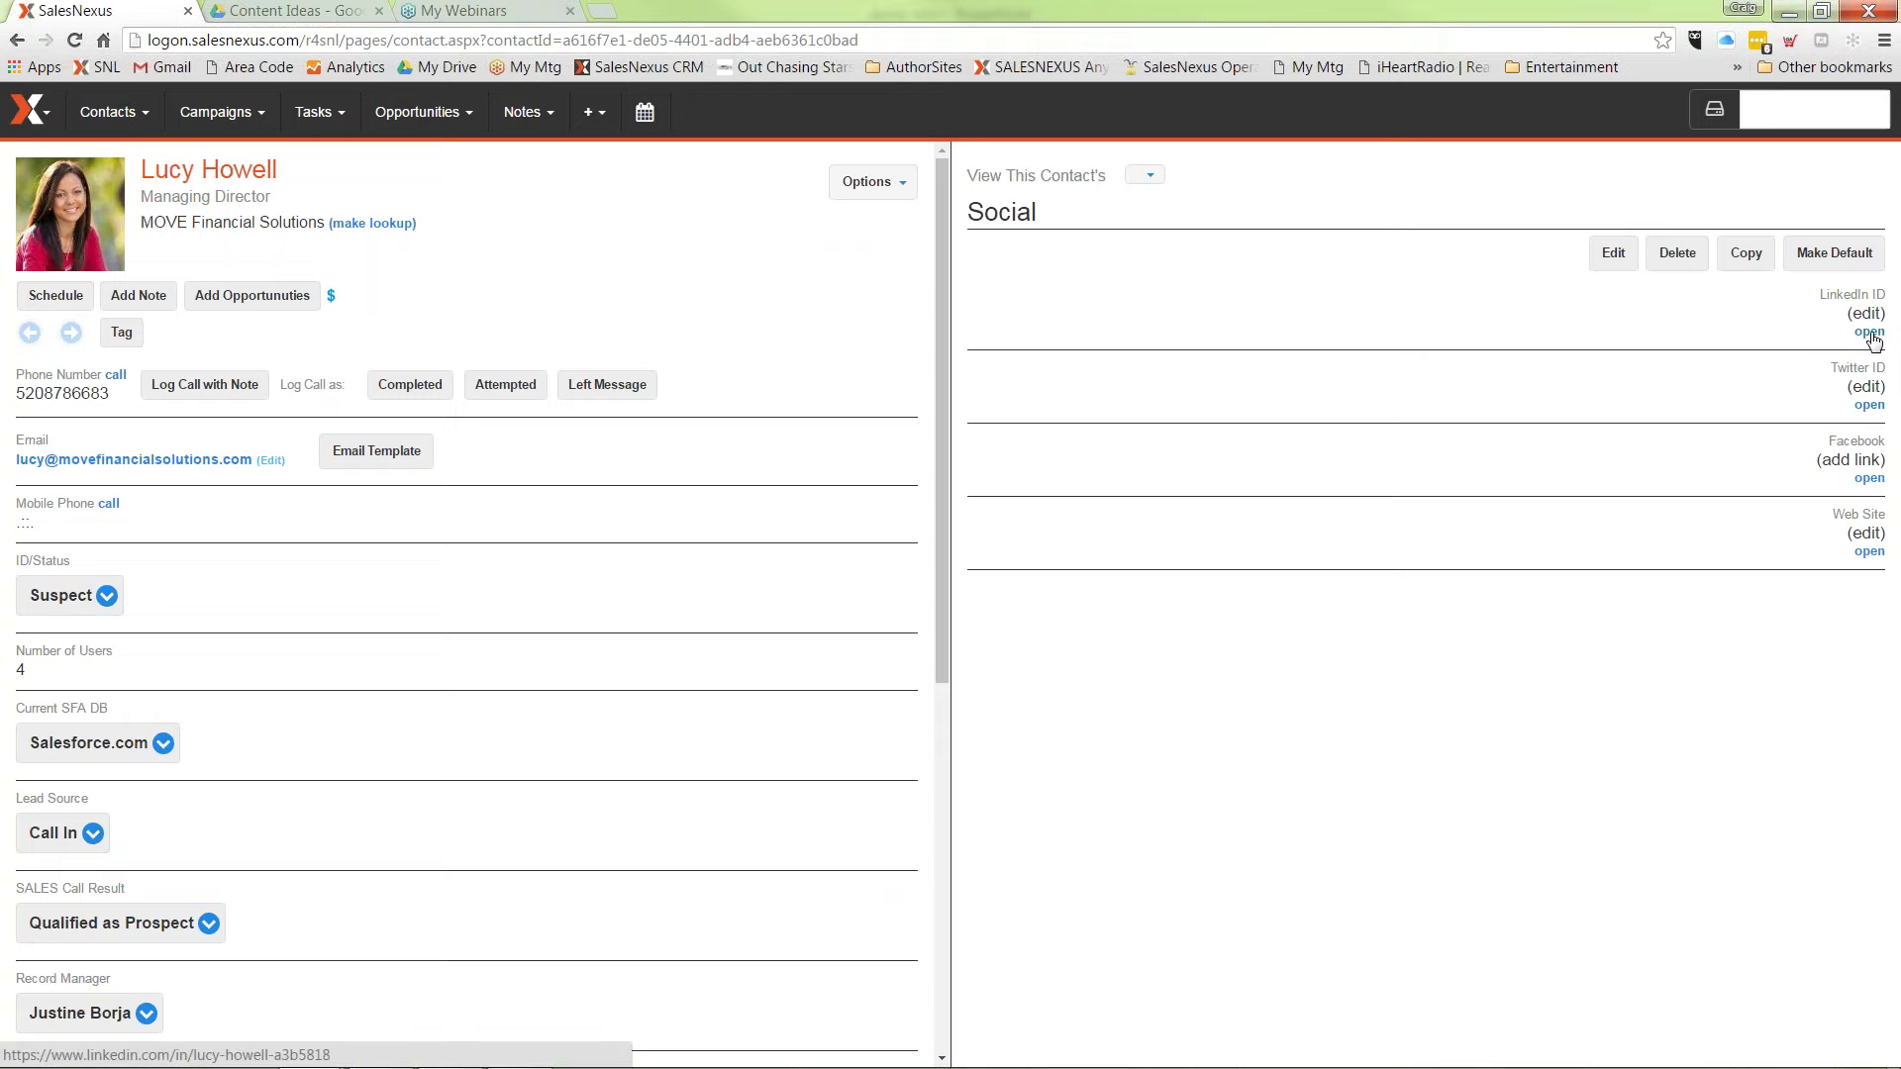
click(1869, 332)
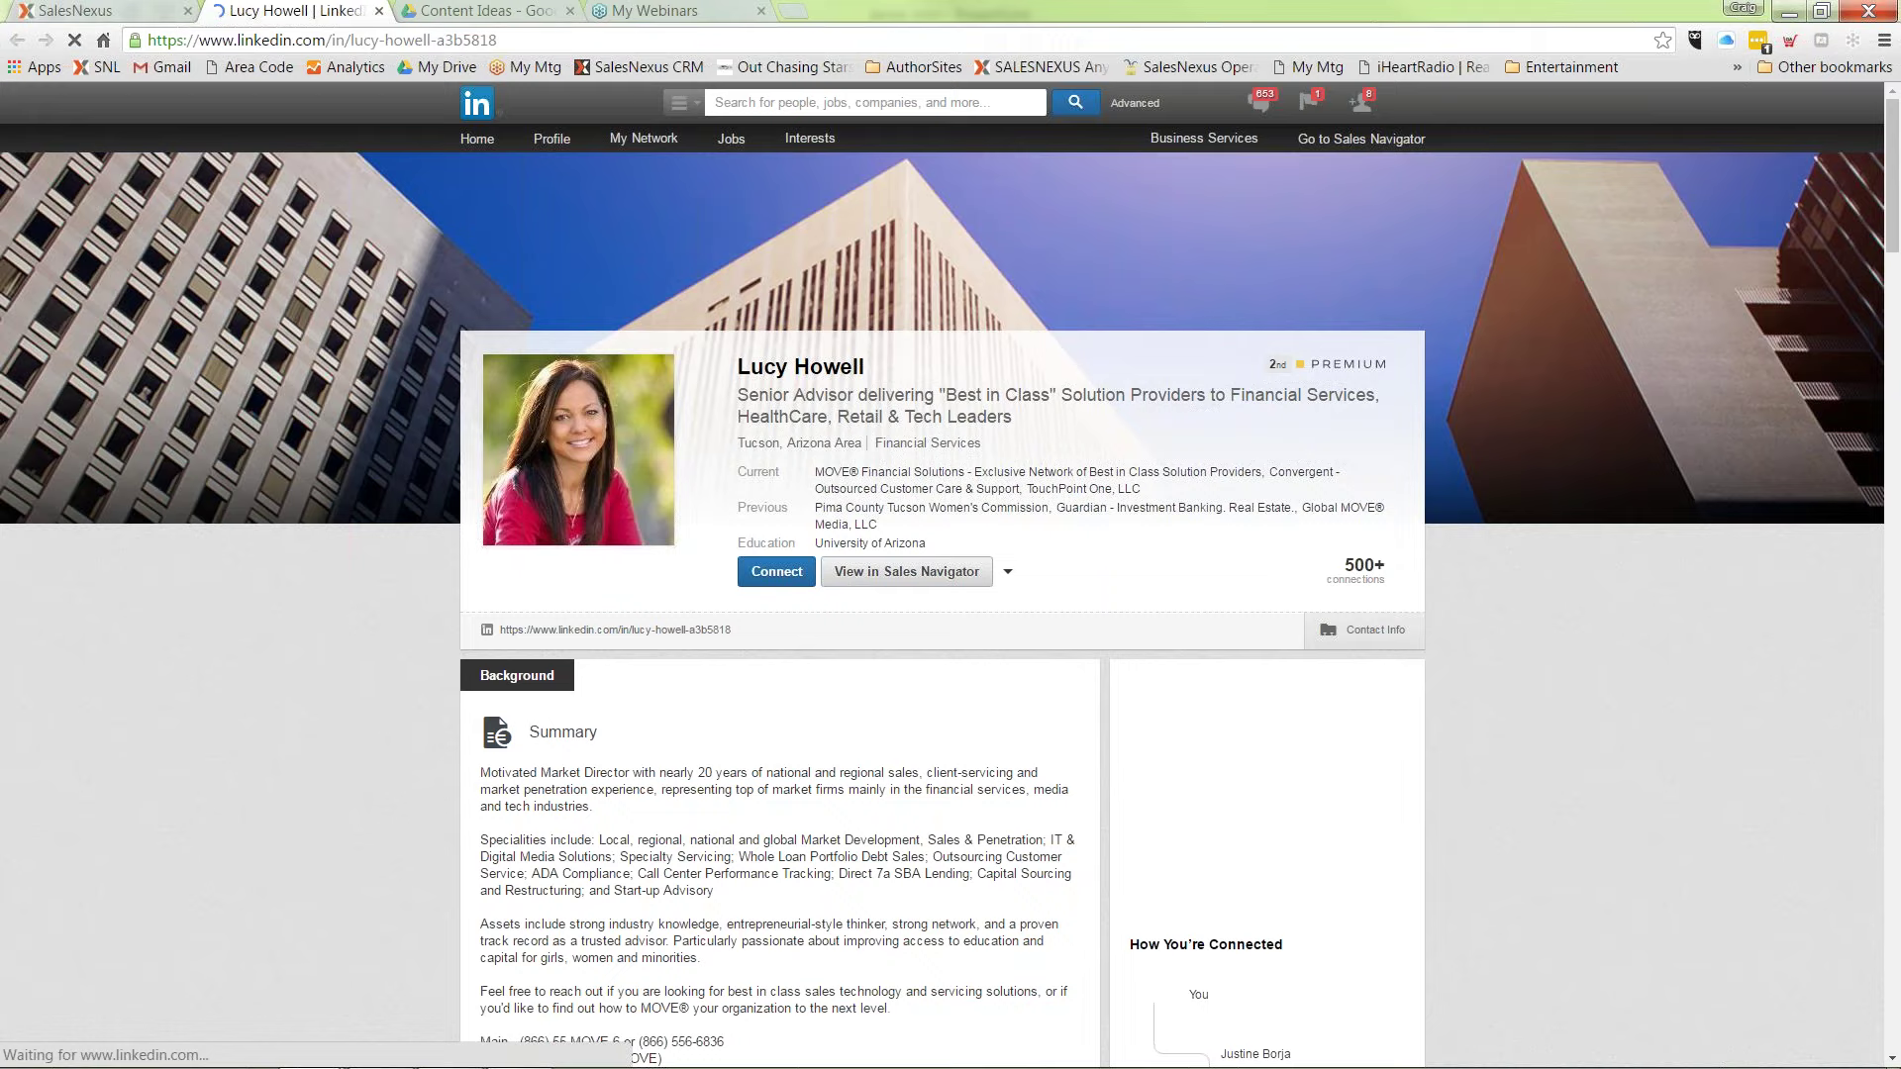
click(103, 12)
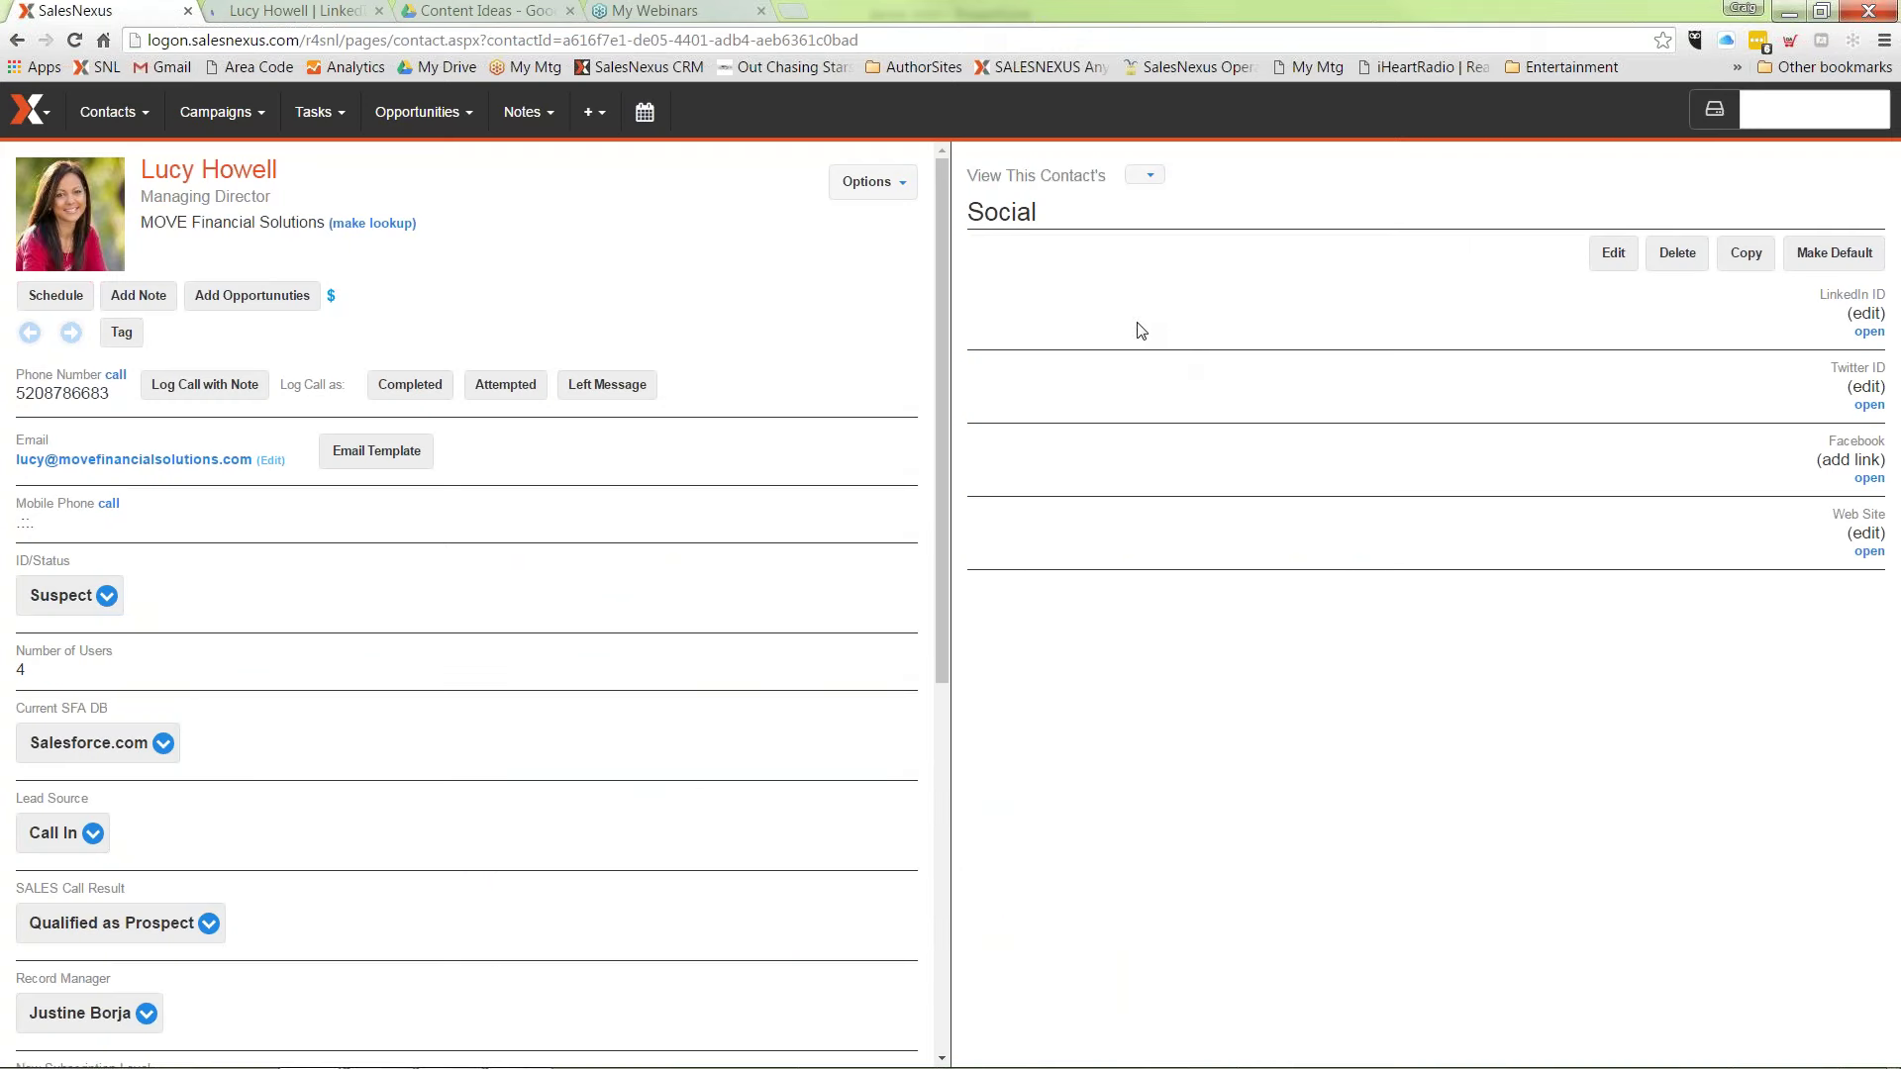
click(1148, 175)
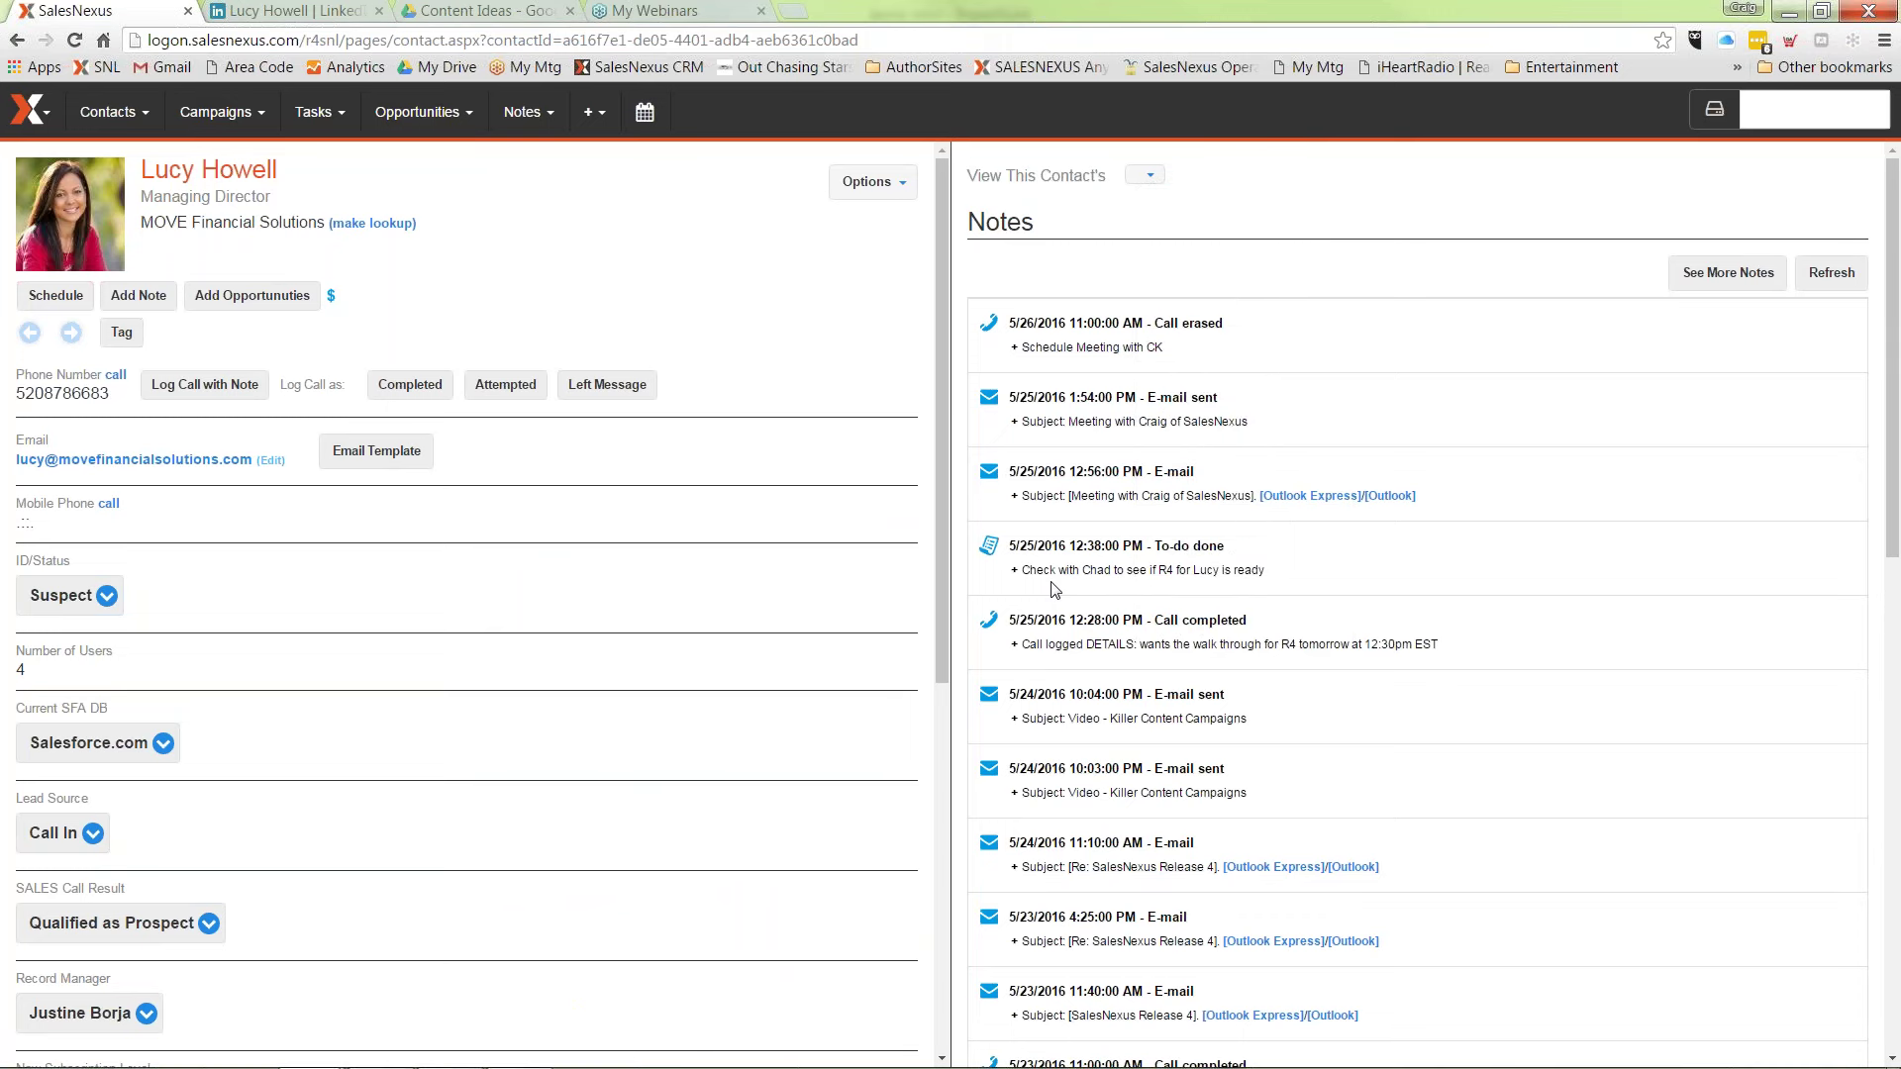
scroll(1088, 876, down, 2)
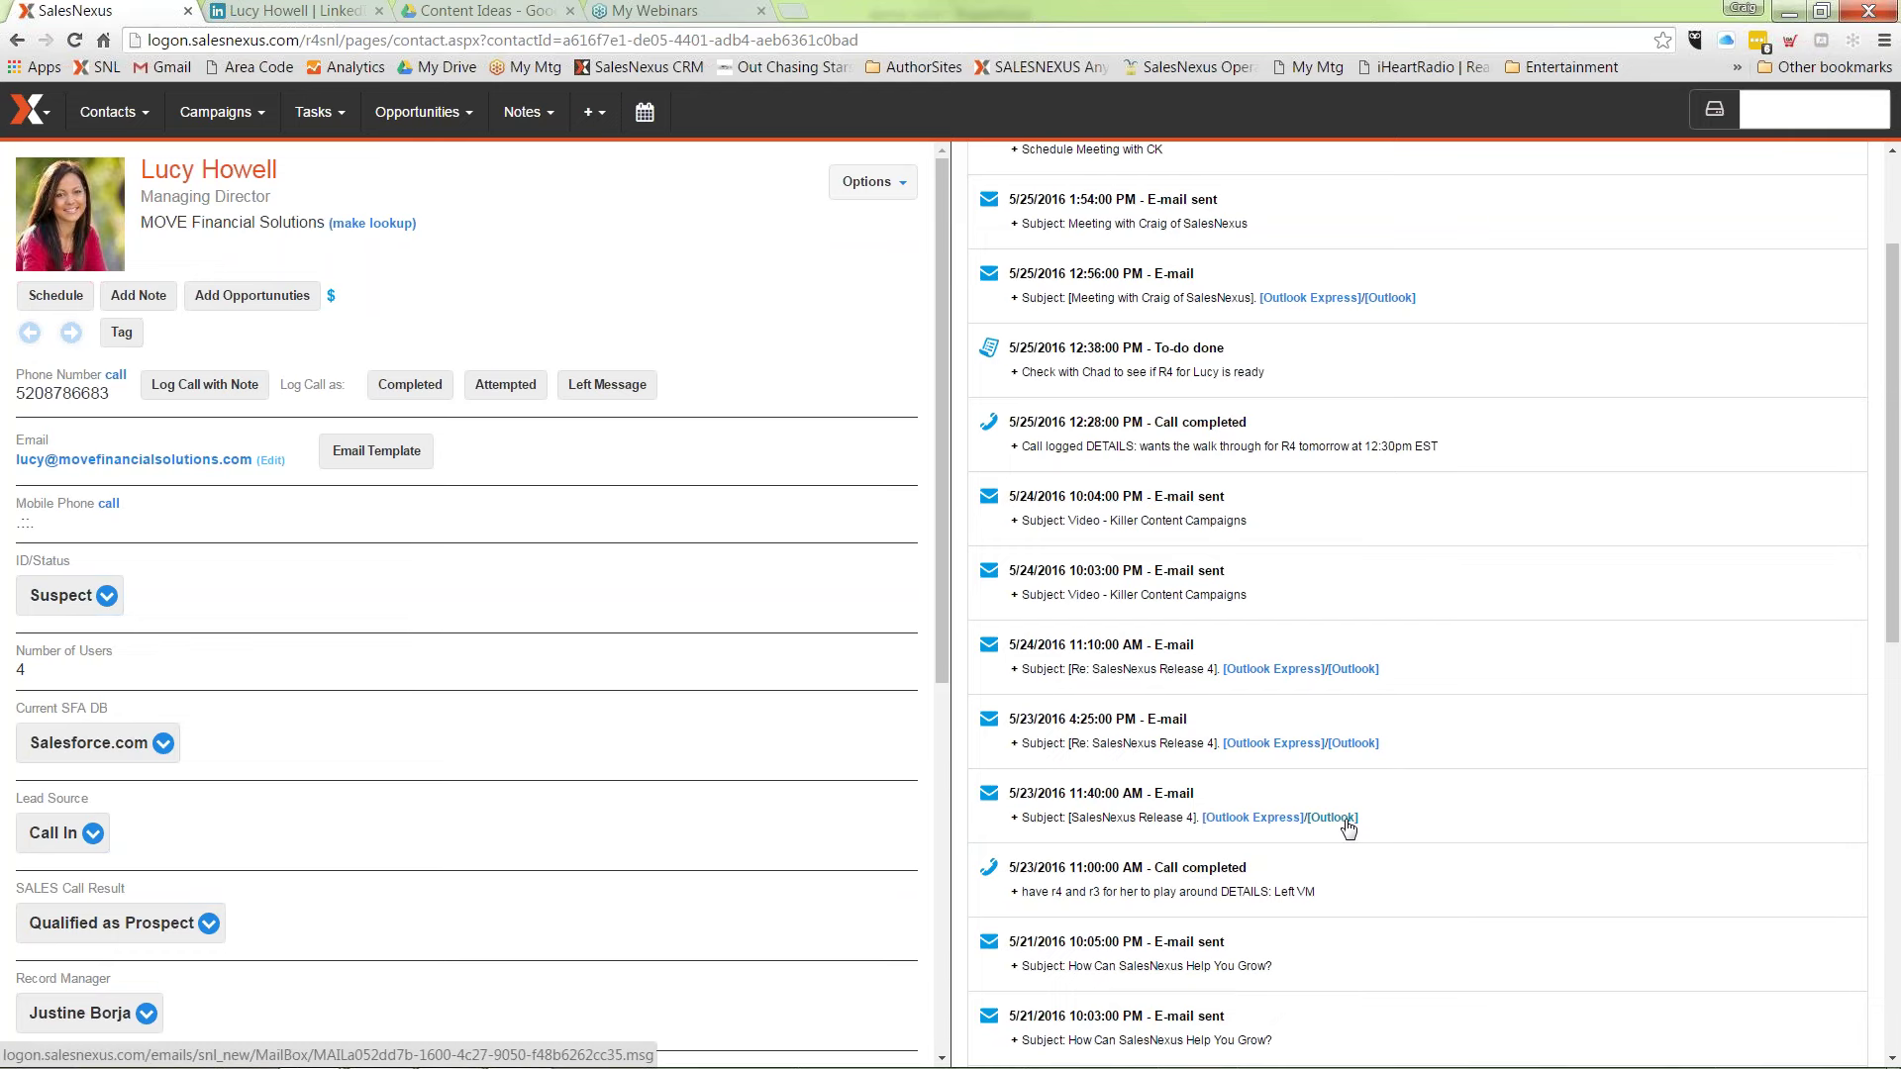
click(1347, 818)
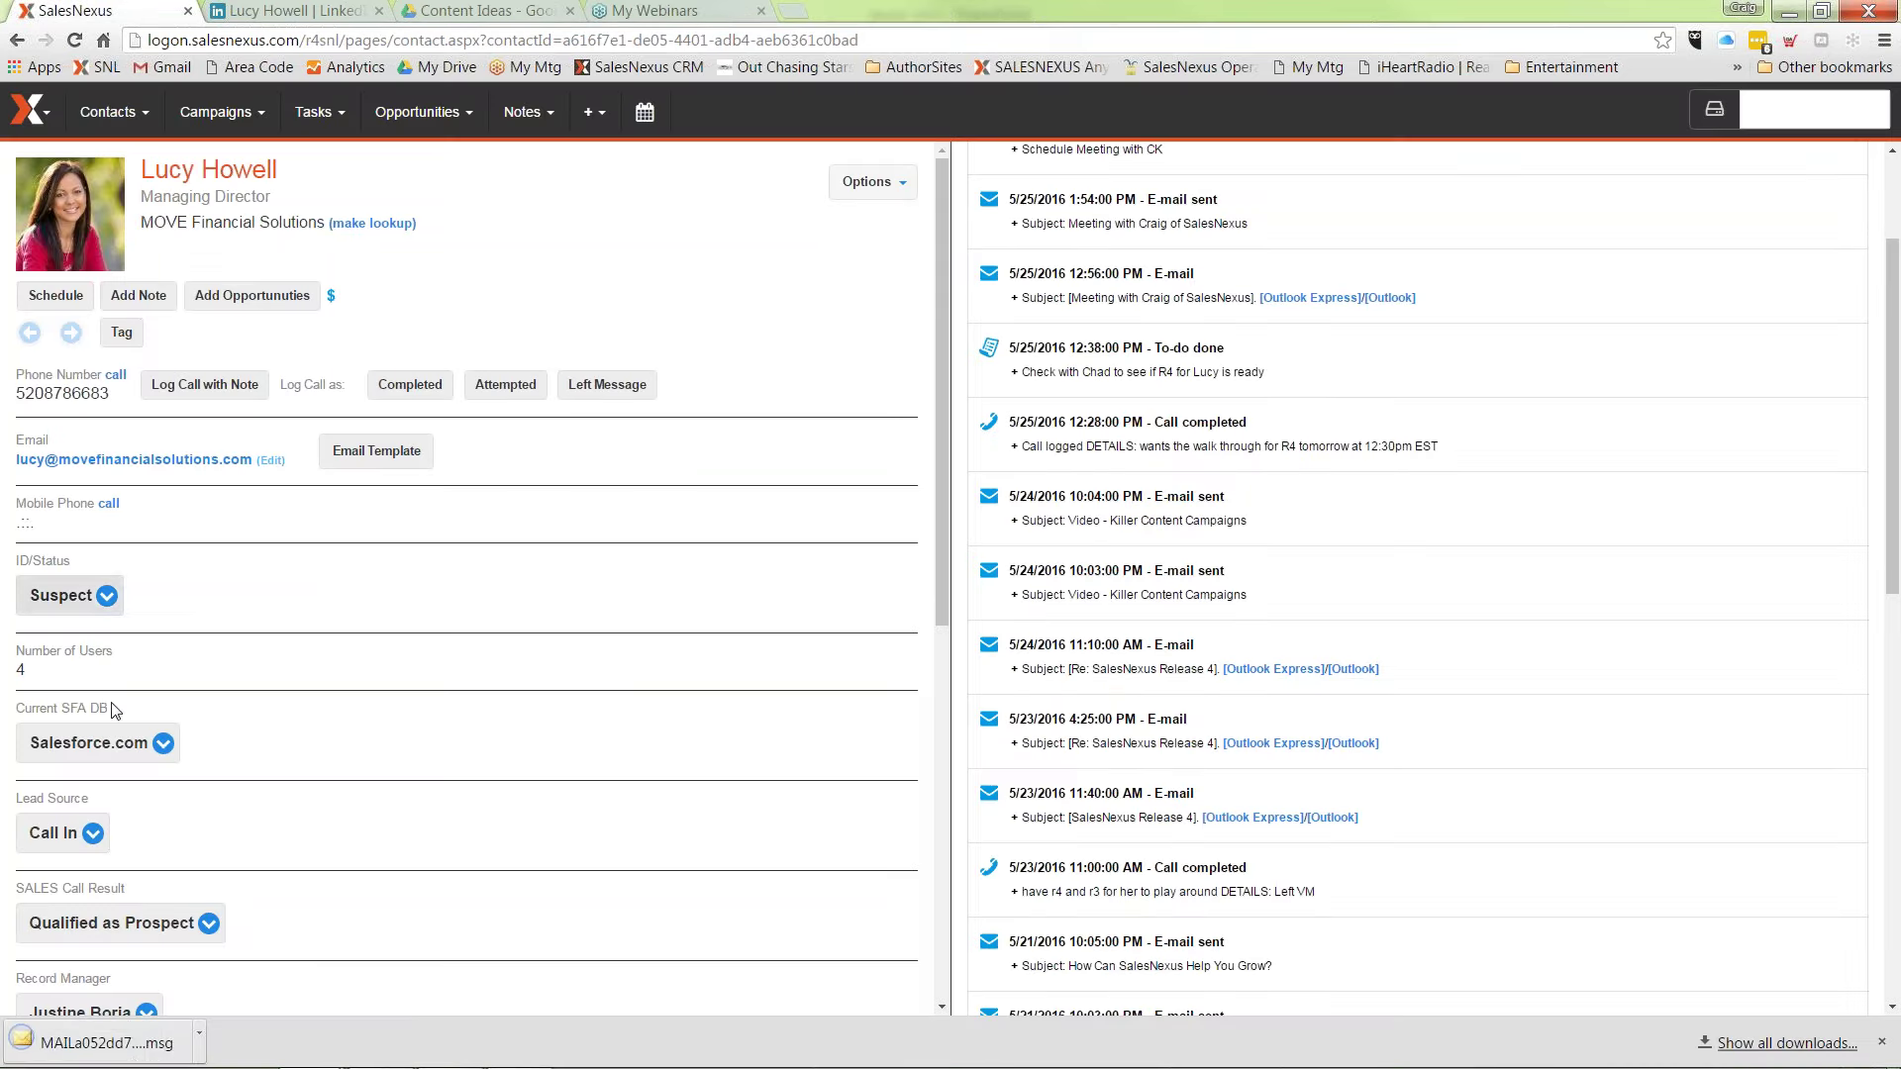
click(119, 1042)
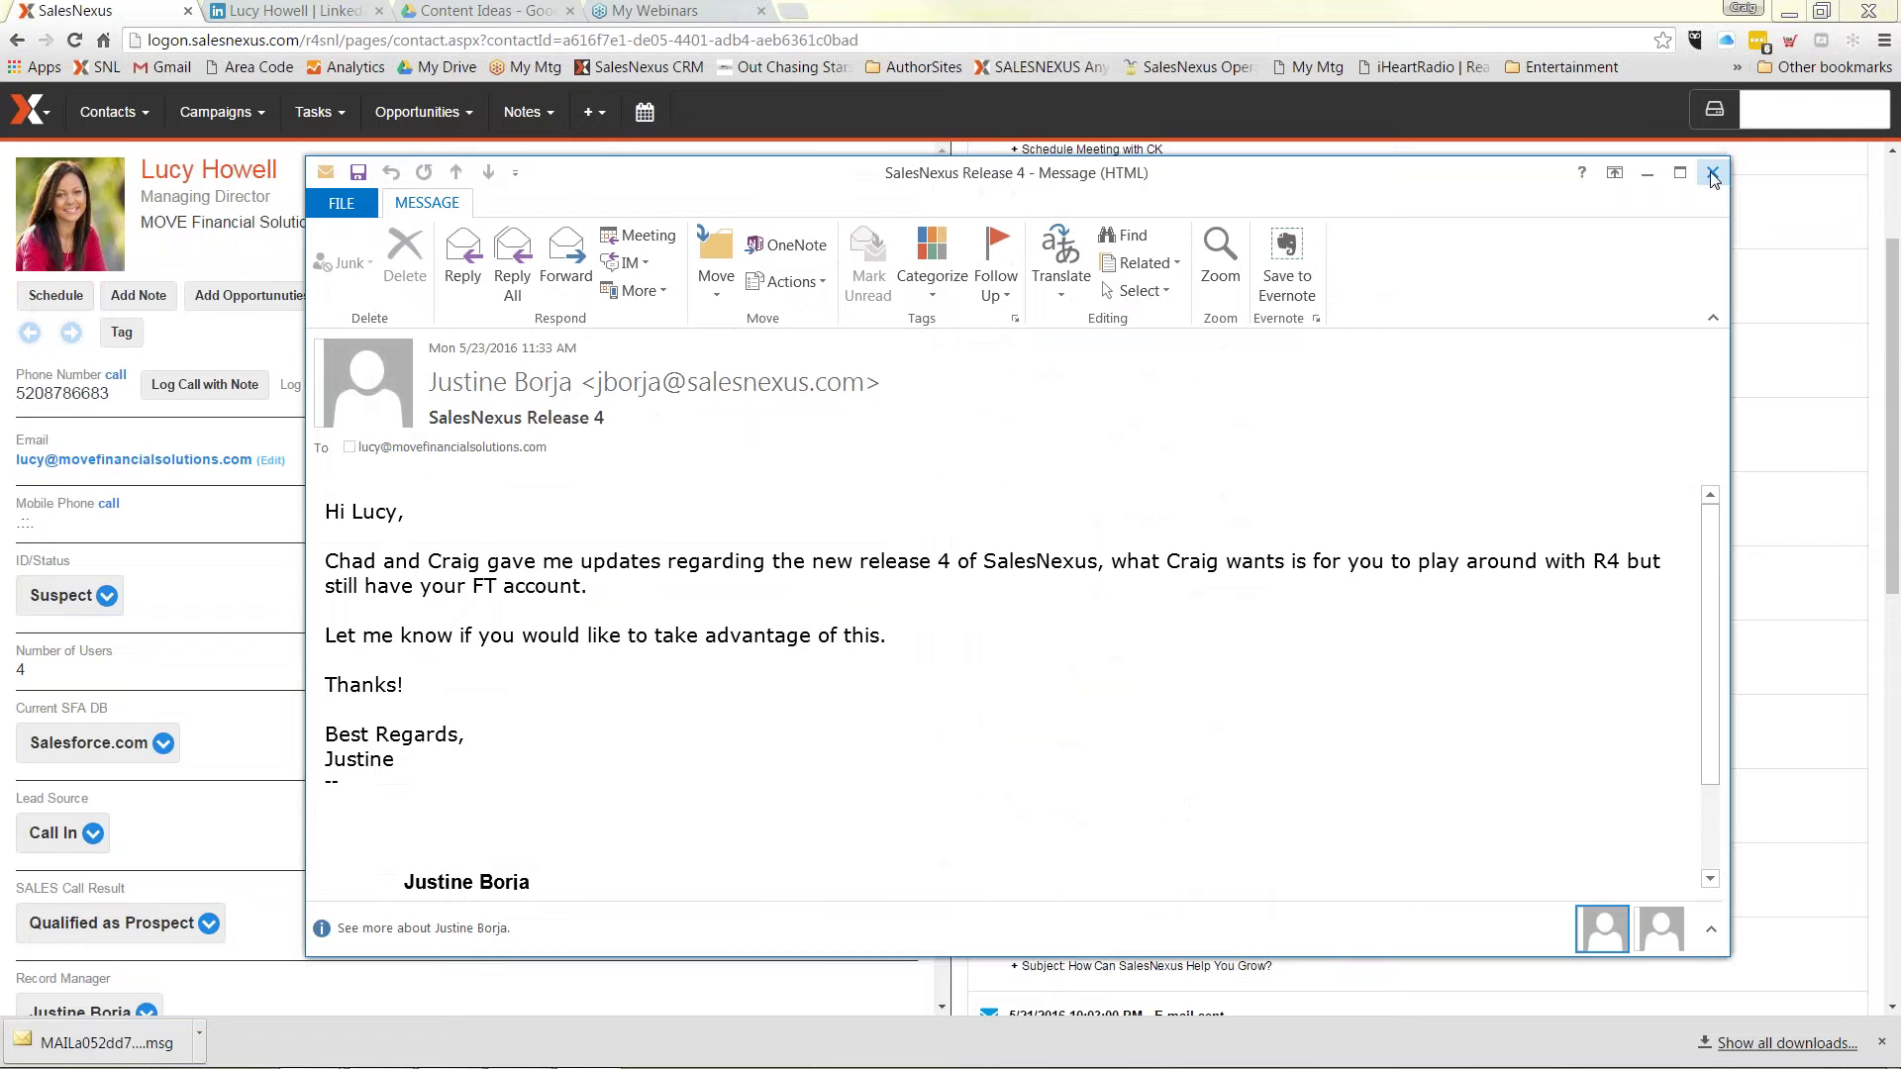
click(1713, 174)
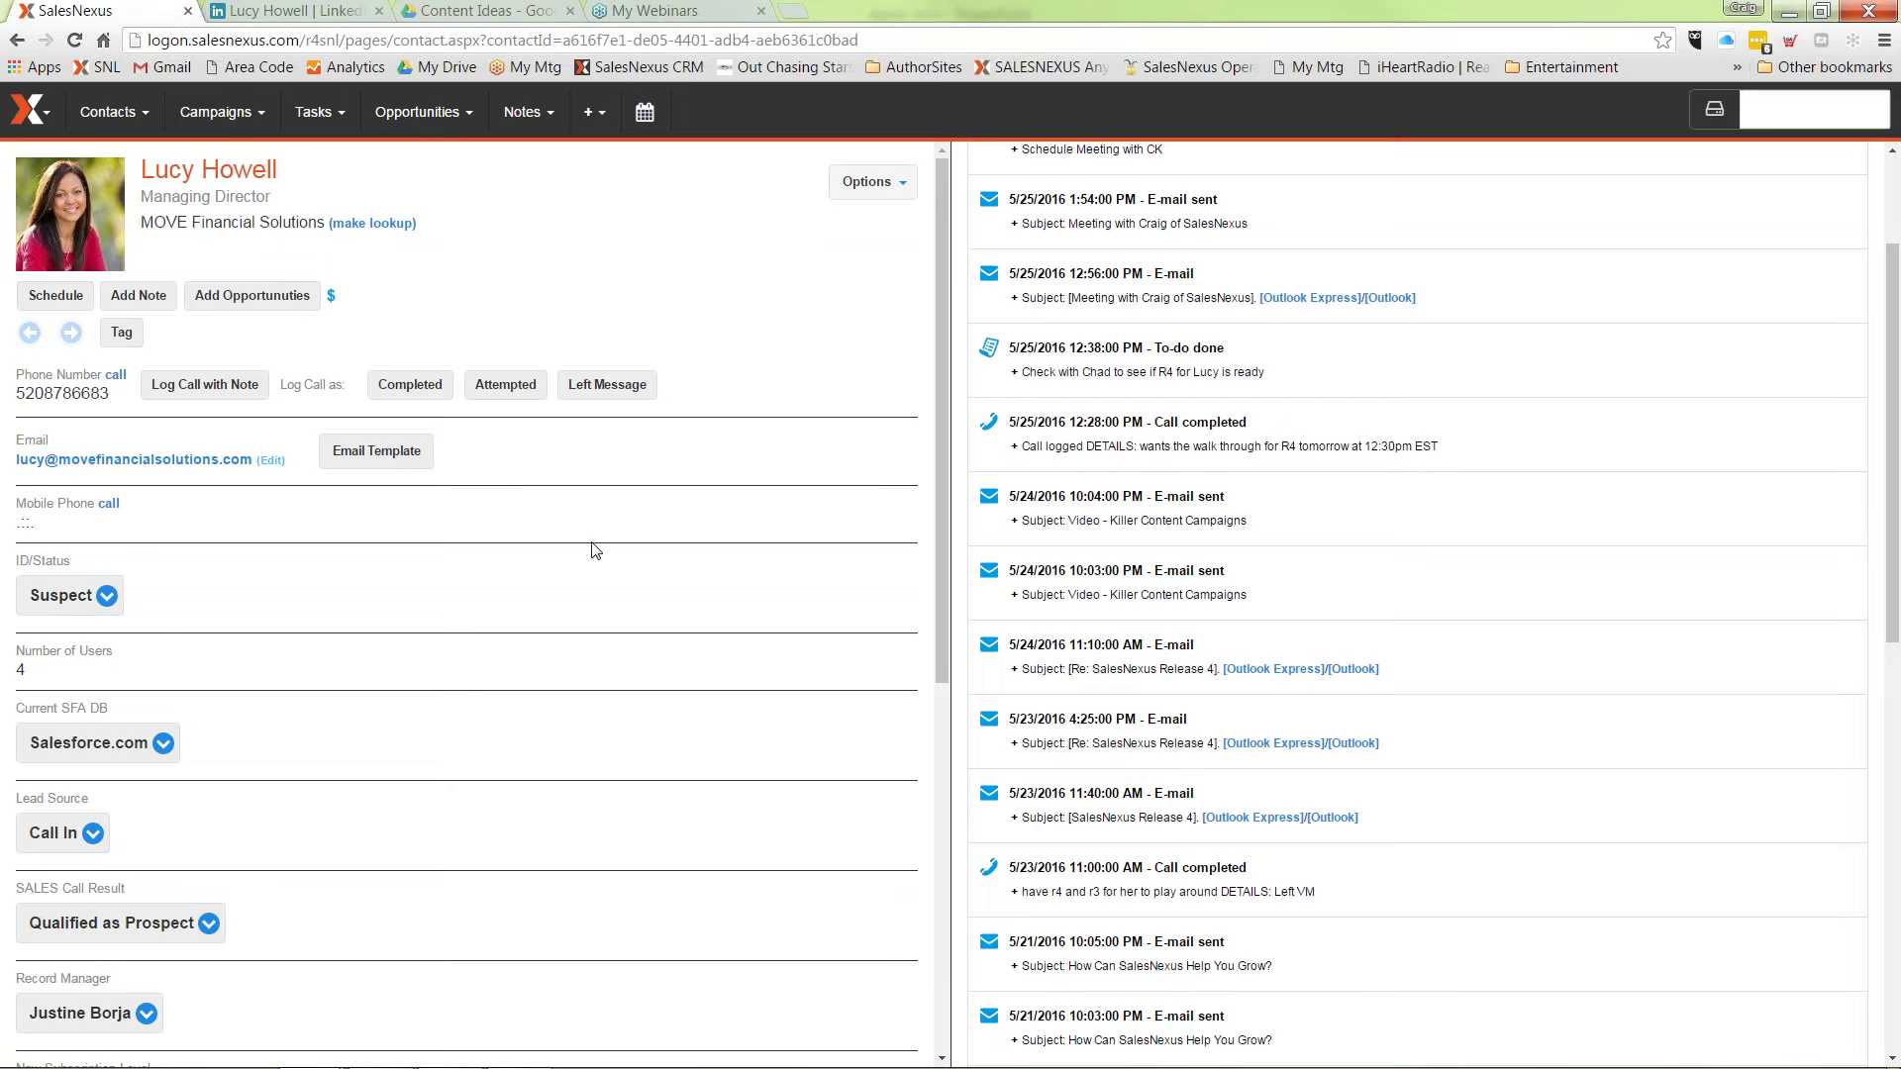
mouse_move(604, 1065)
mouse_move(324, 133)
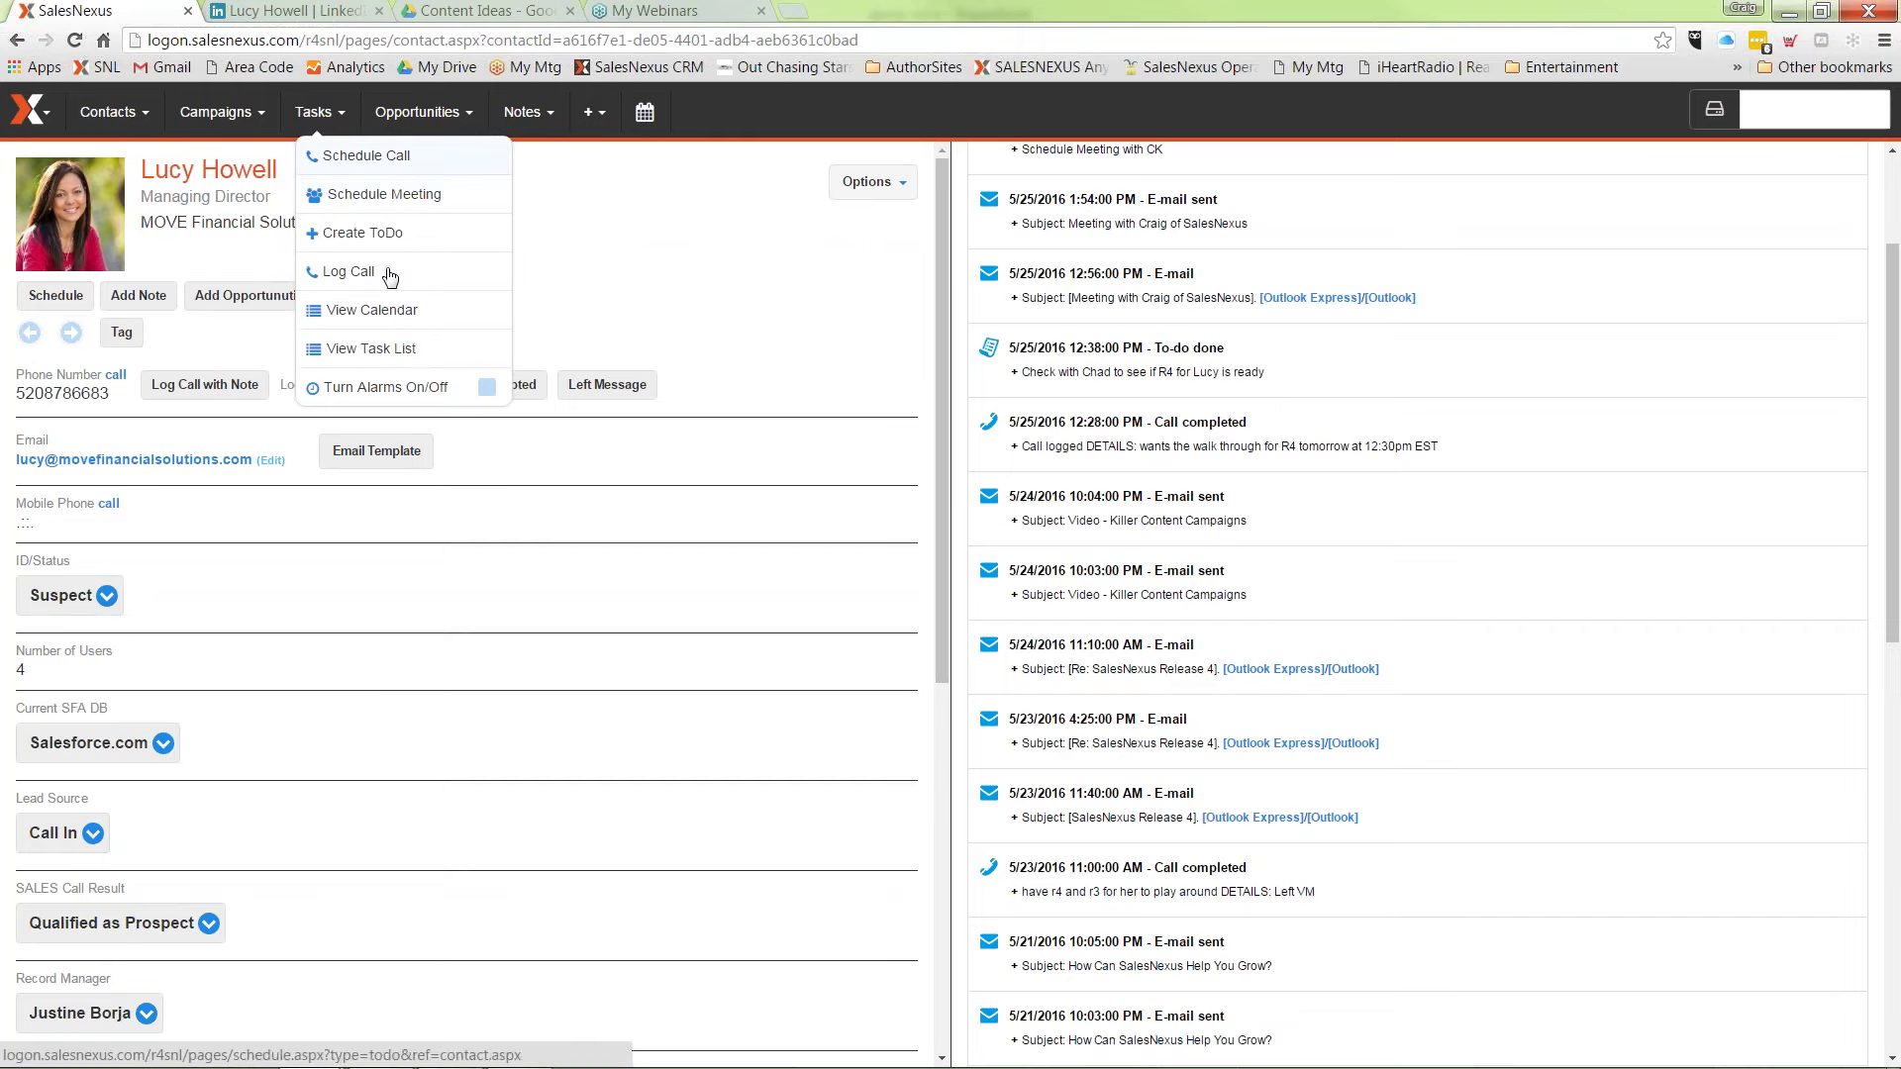
Step: Review the scheduled task list, then bring up the My Dashboard sales dashboard
click(396, 358)
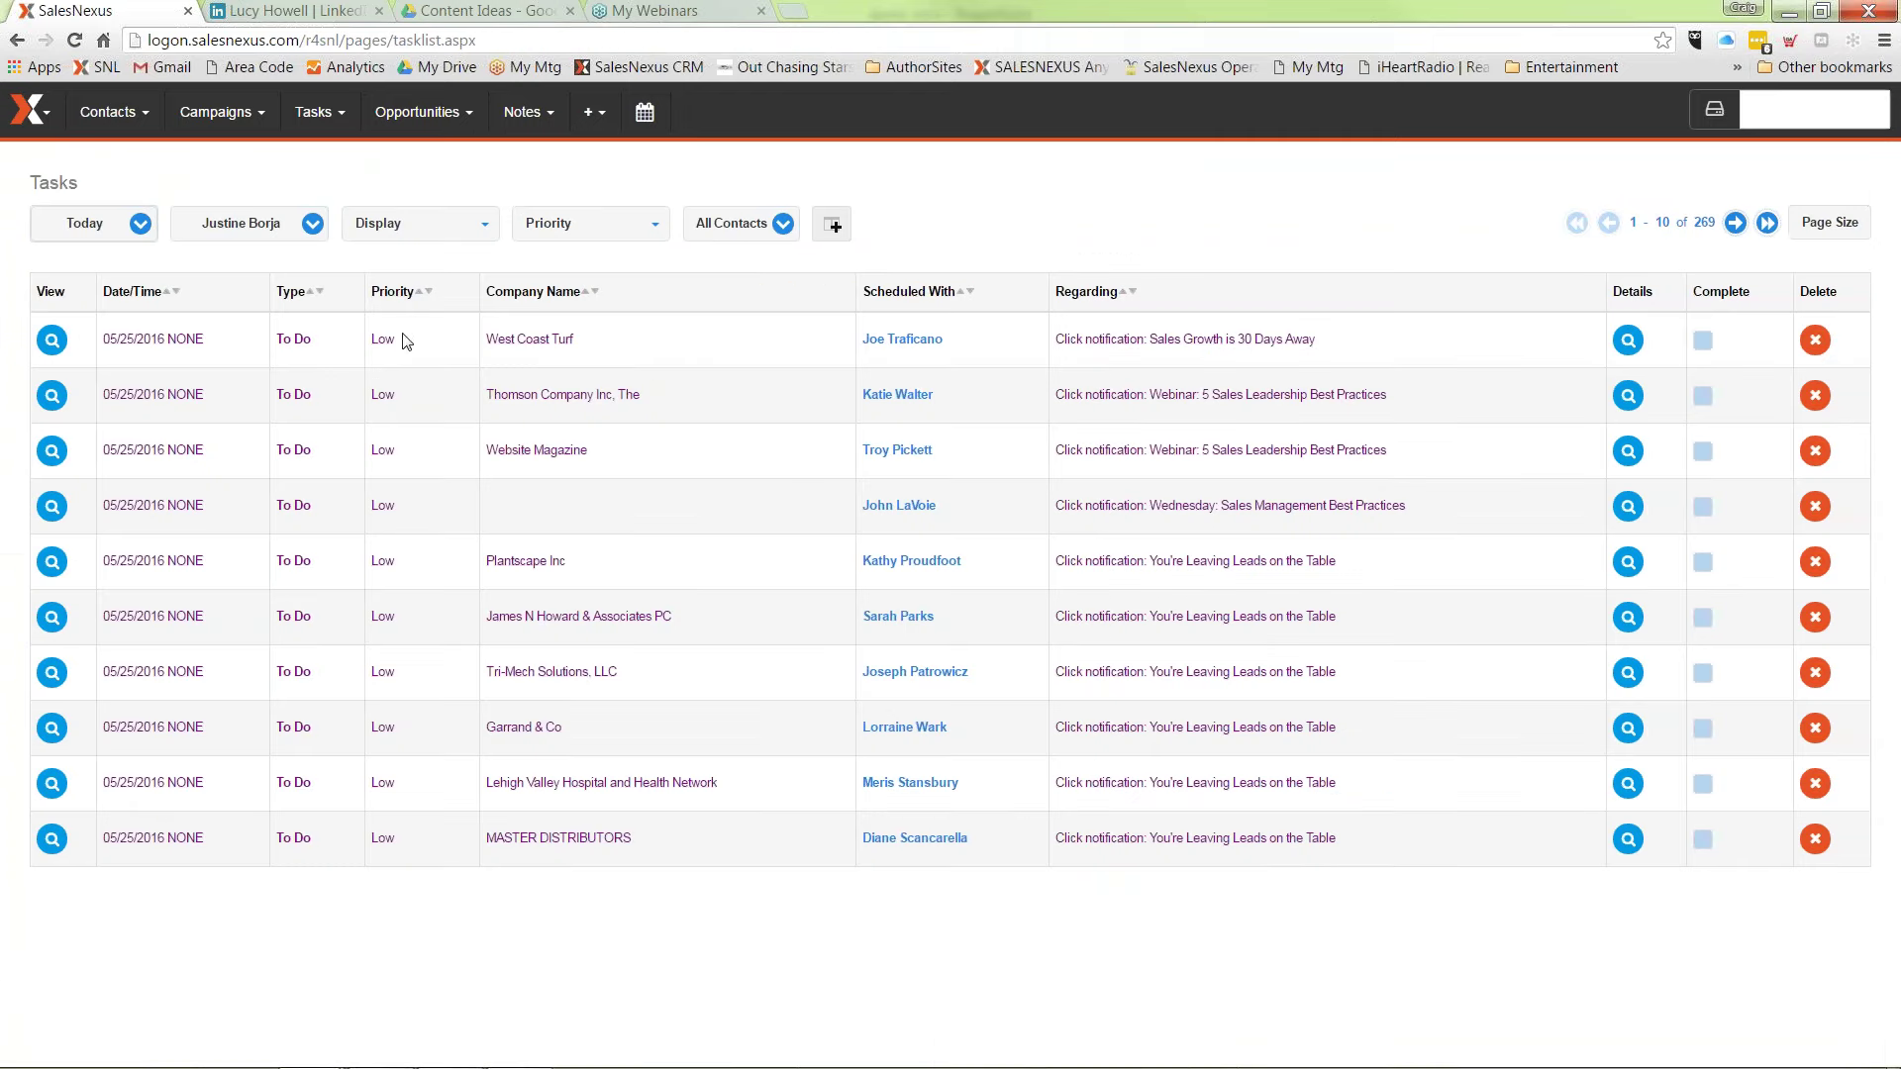
mouse_move(30, 111)
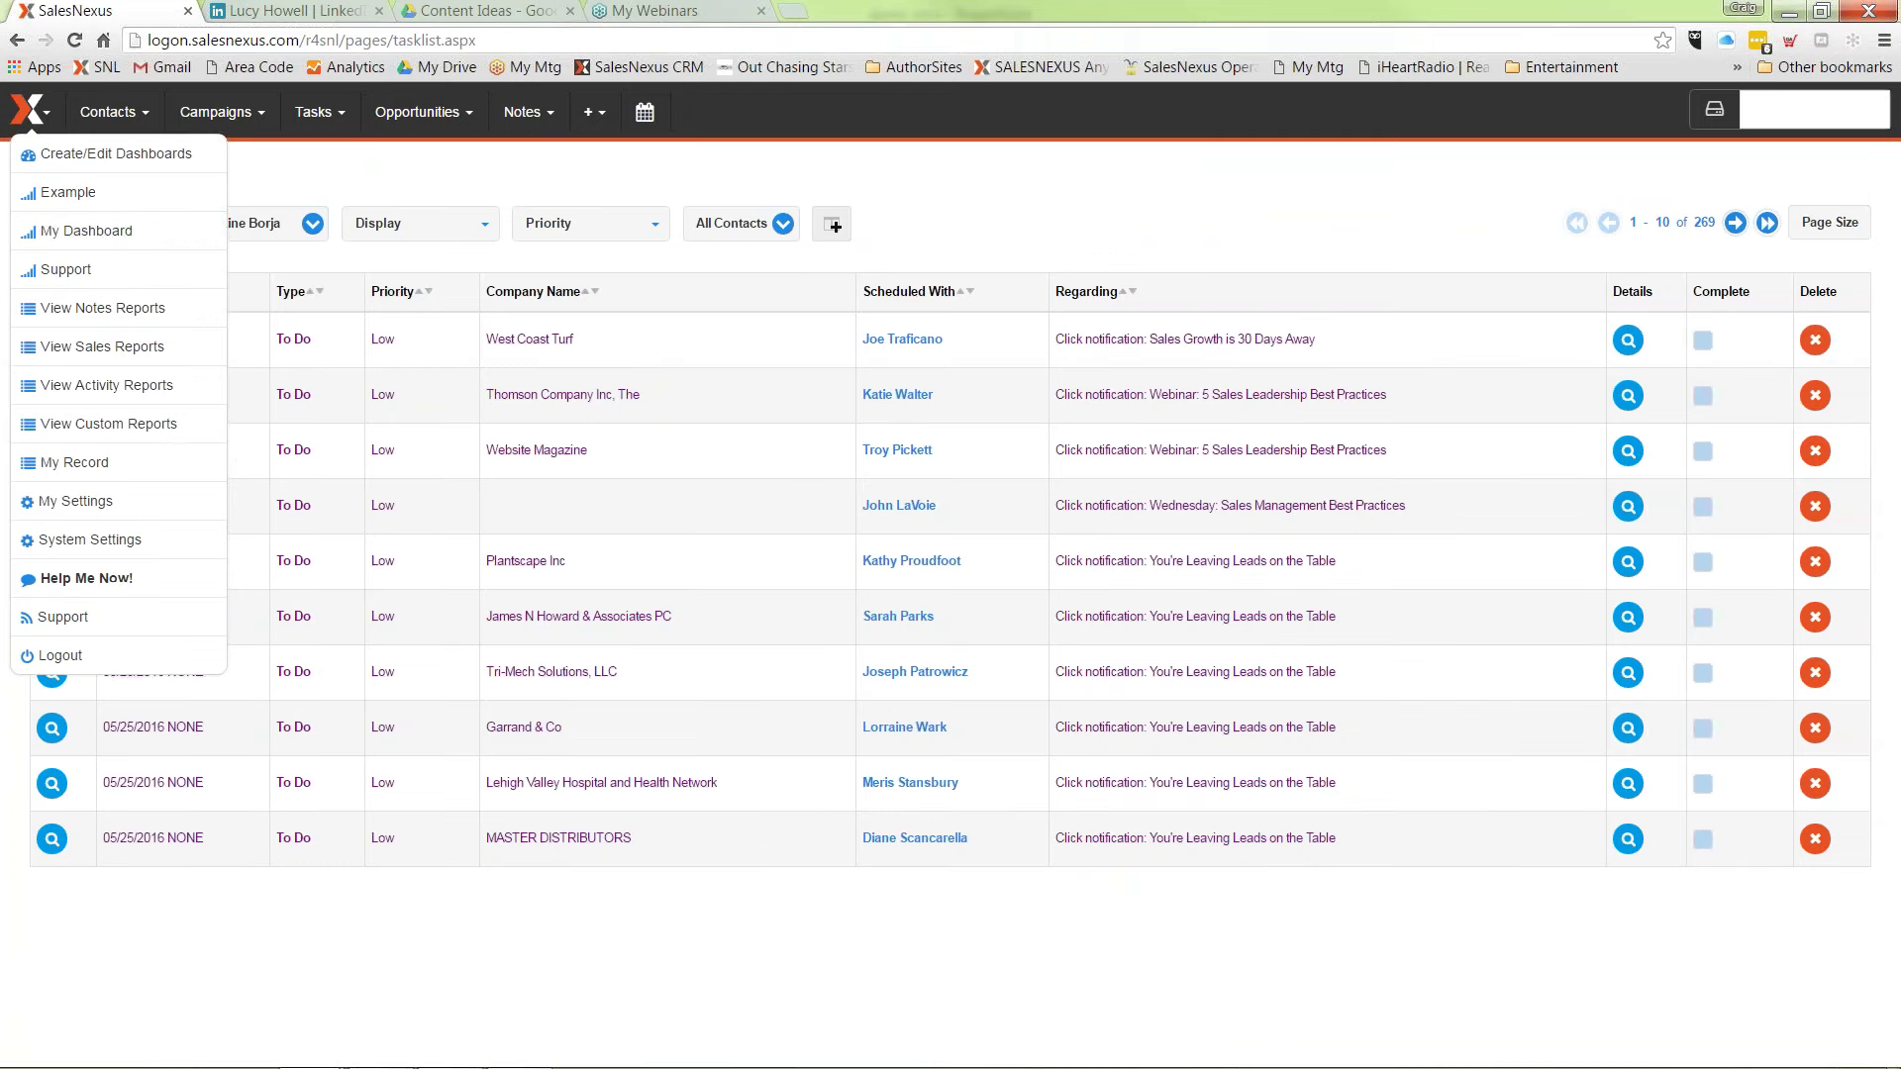
click(91, 235)
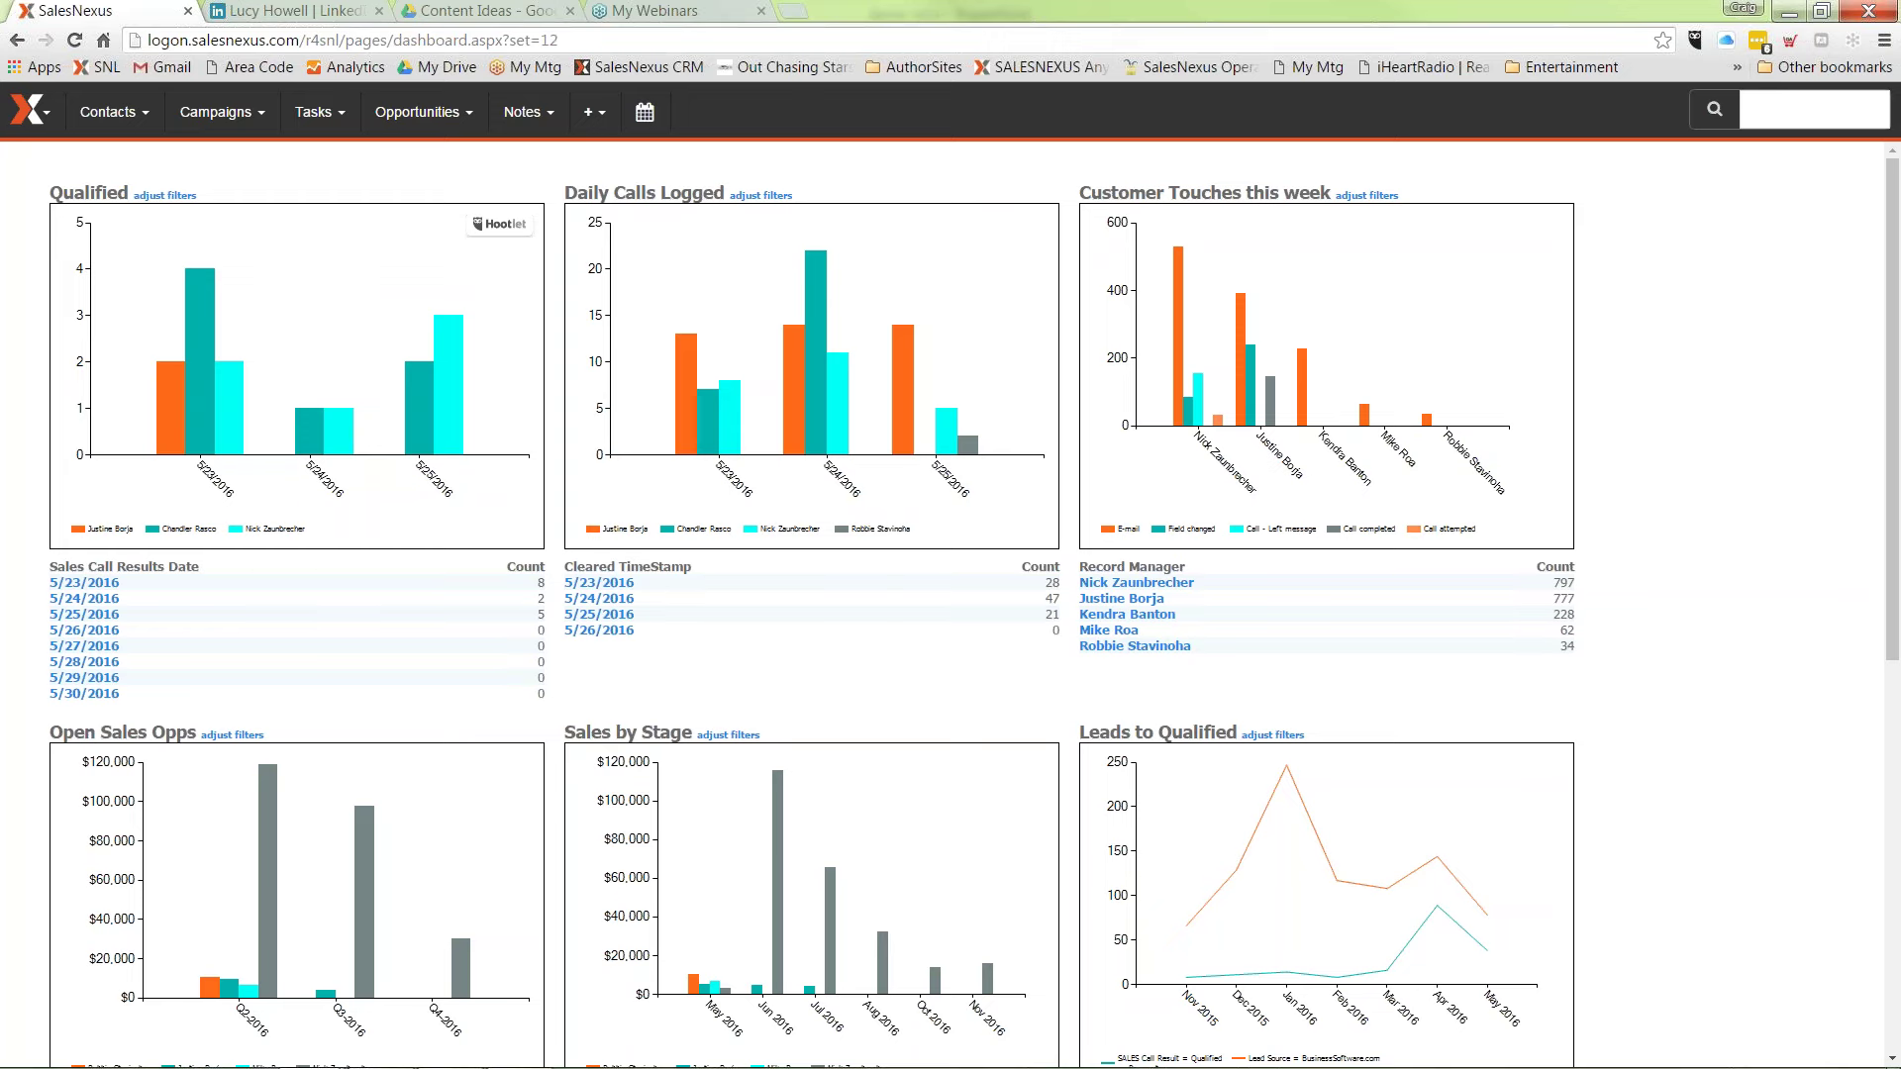
Step: Load the LeadFerret website in the My Webinars browser tab
click(733, 12)
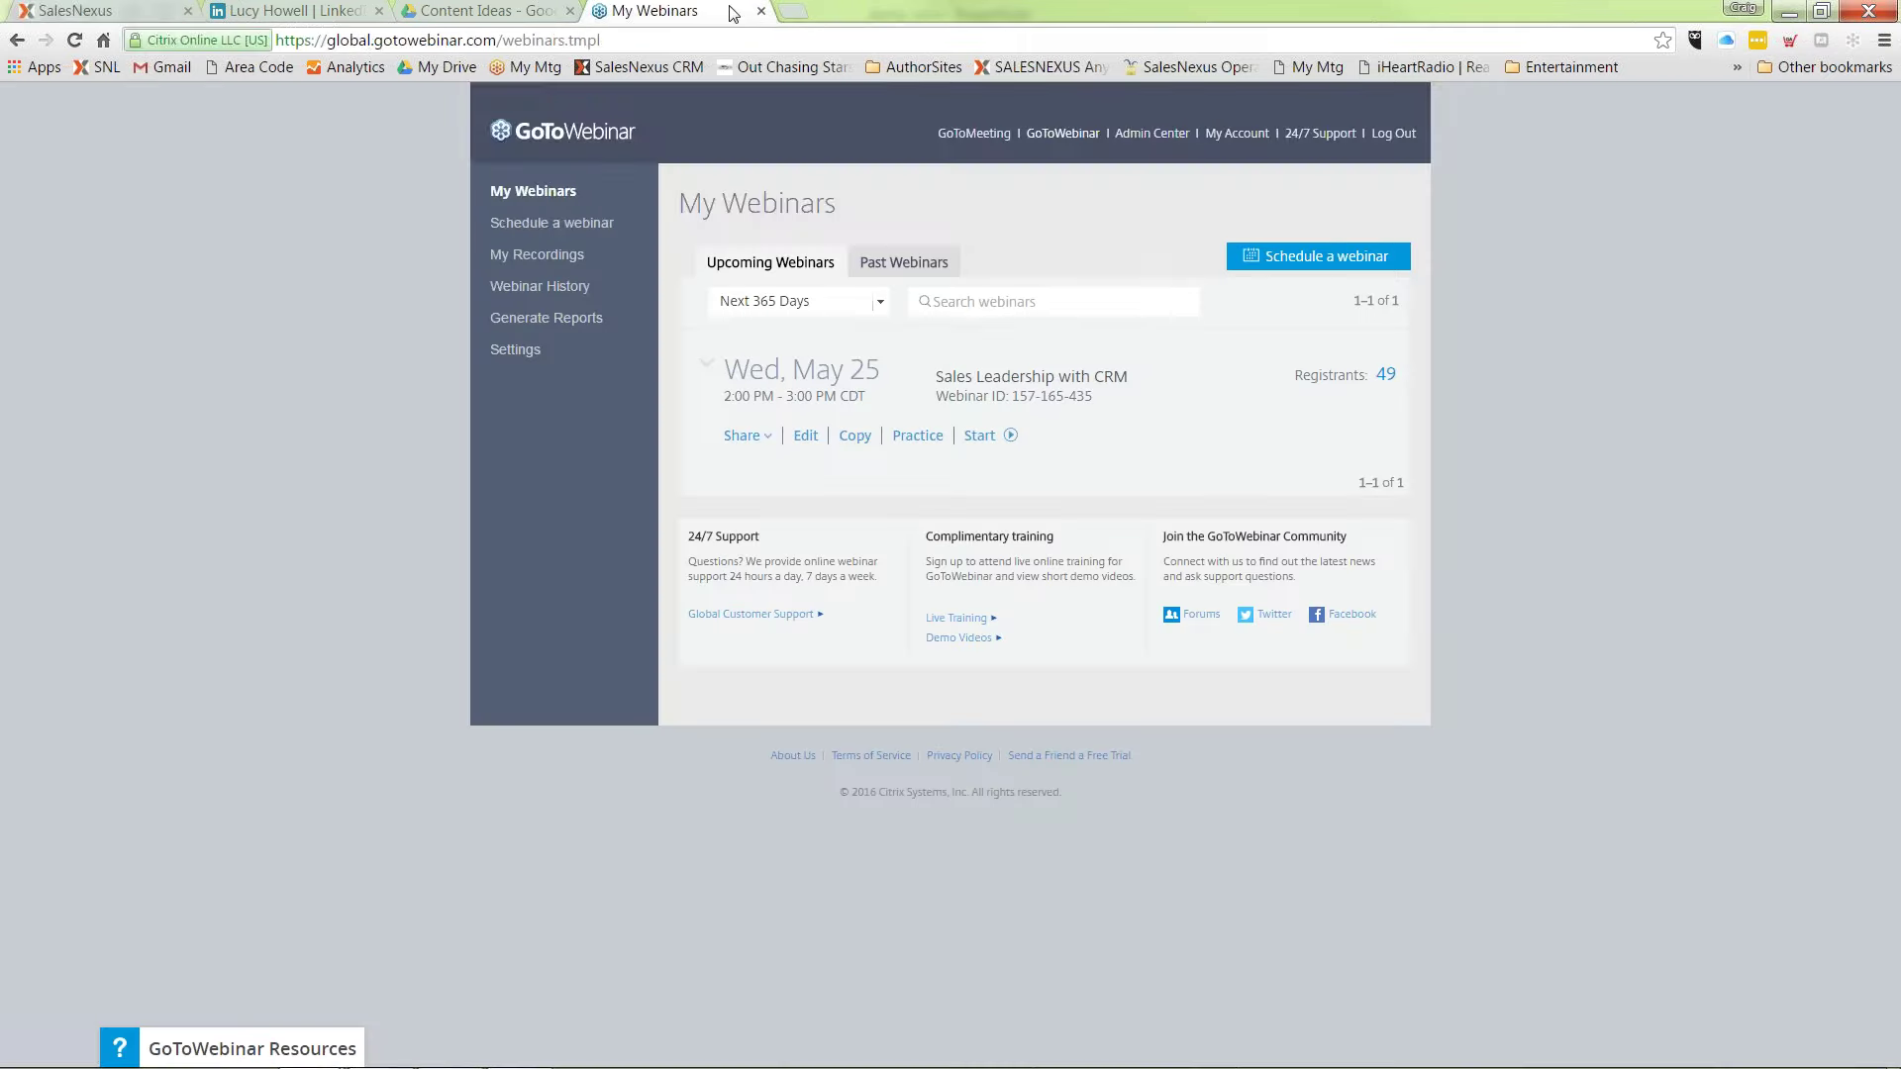
click(685, 40)
text(lead)
key(Return)
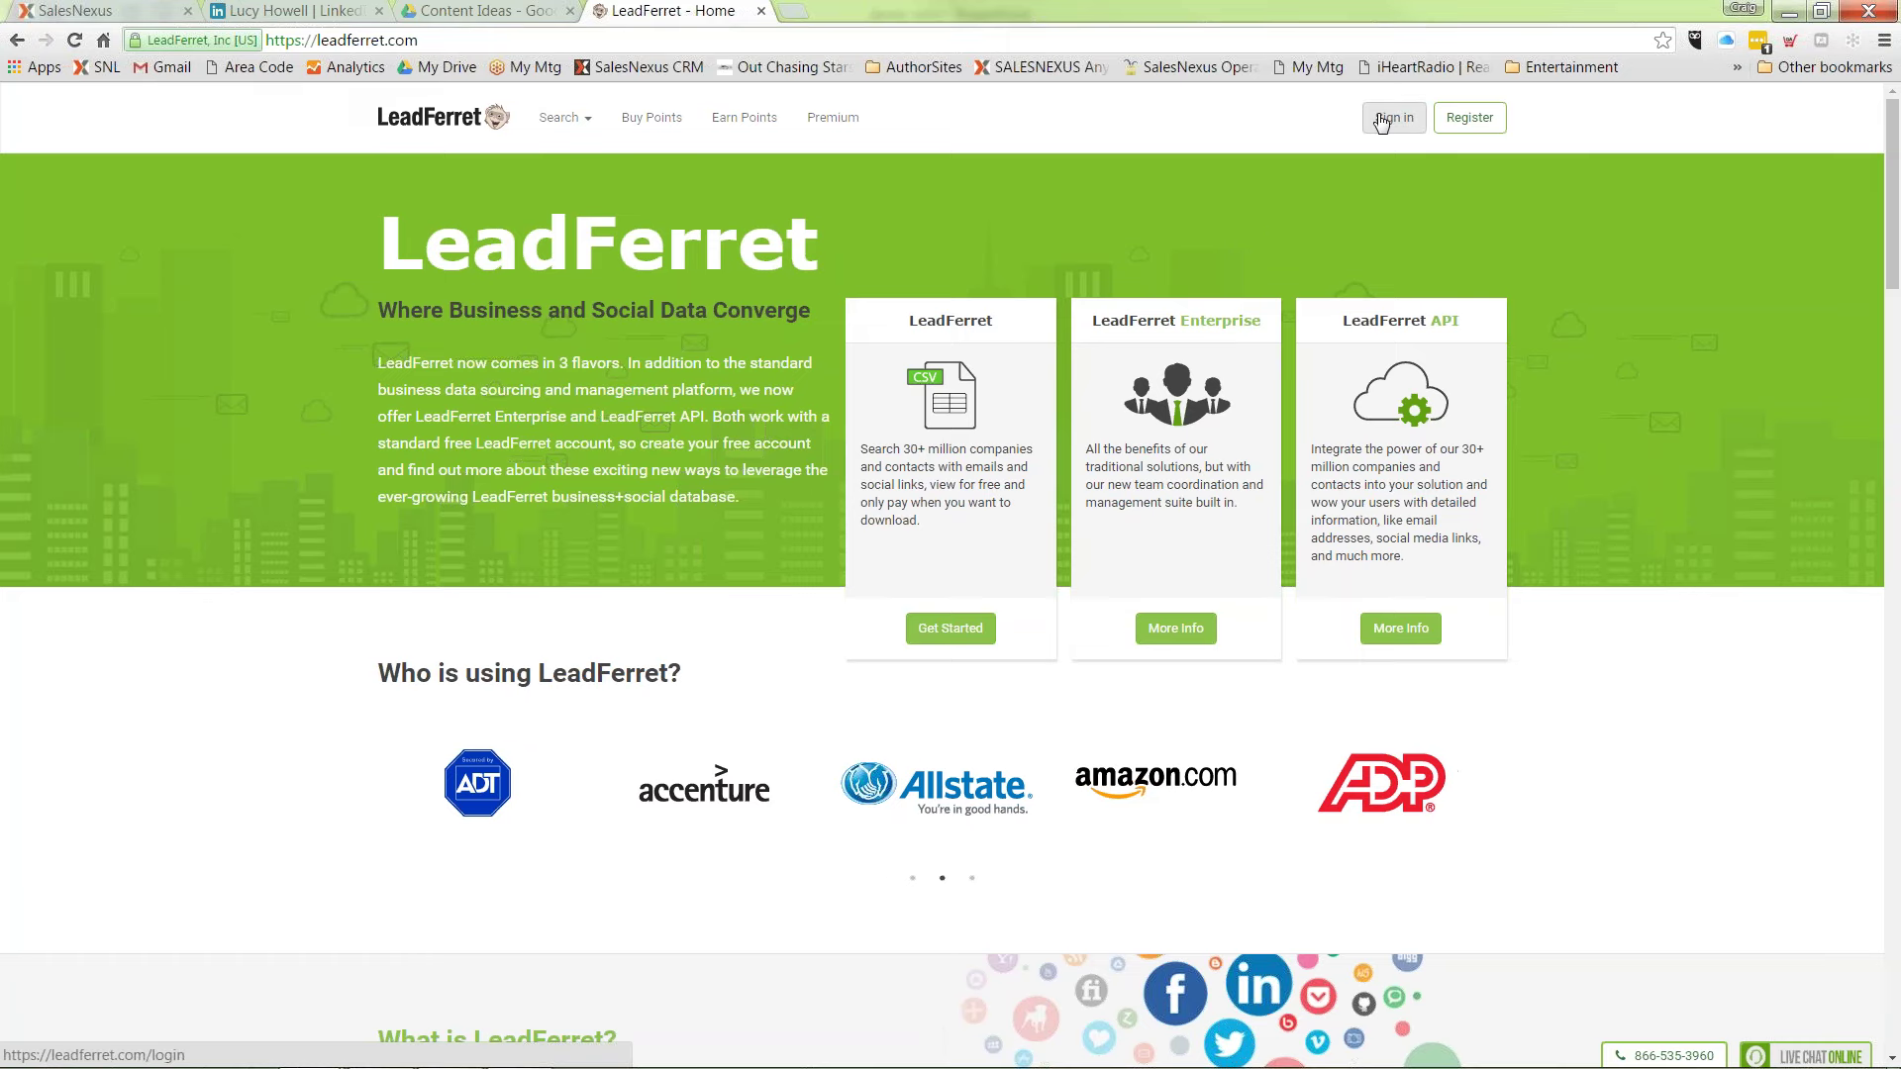
click(1382, 121)
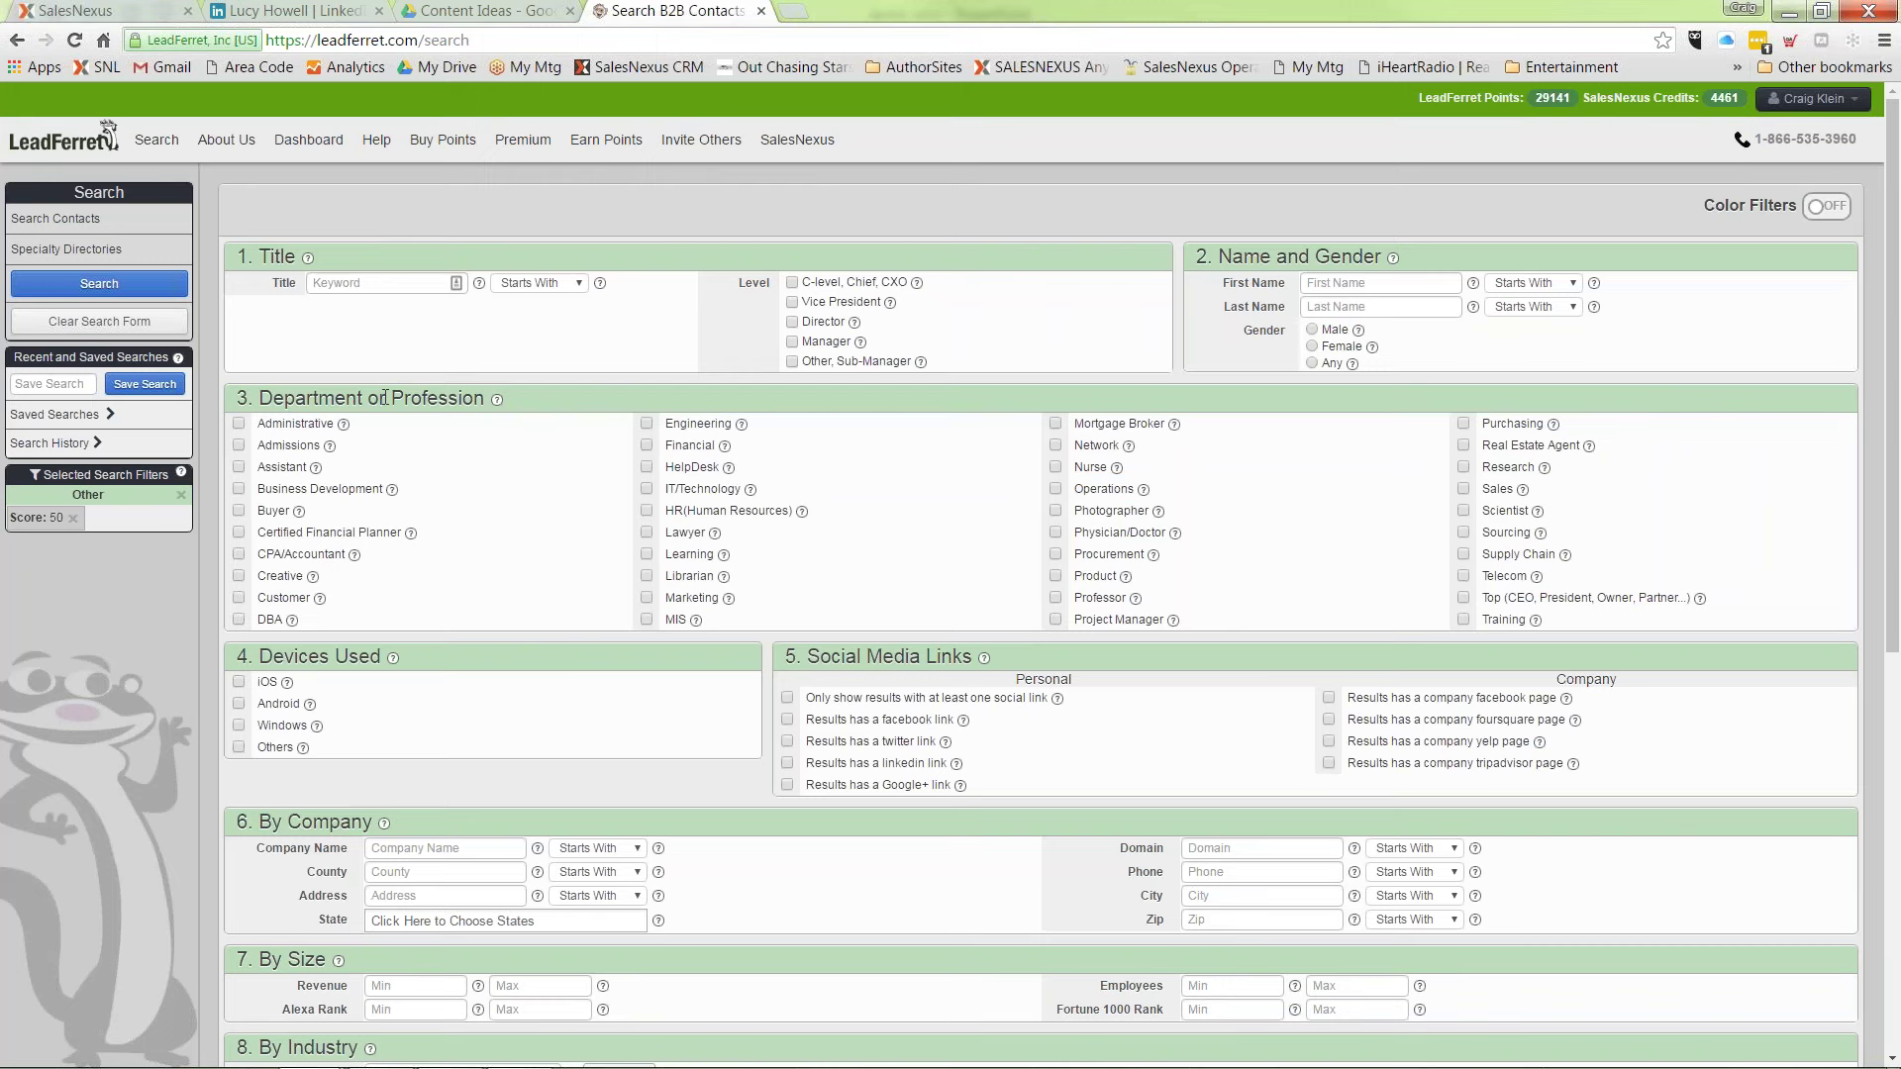
click(369, 284)
click(792, 342)
click(792, 322)
click(791, 302)
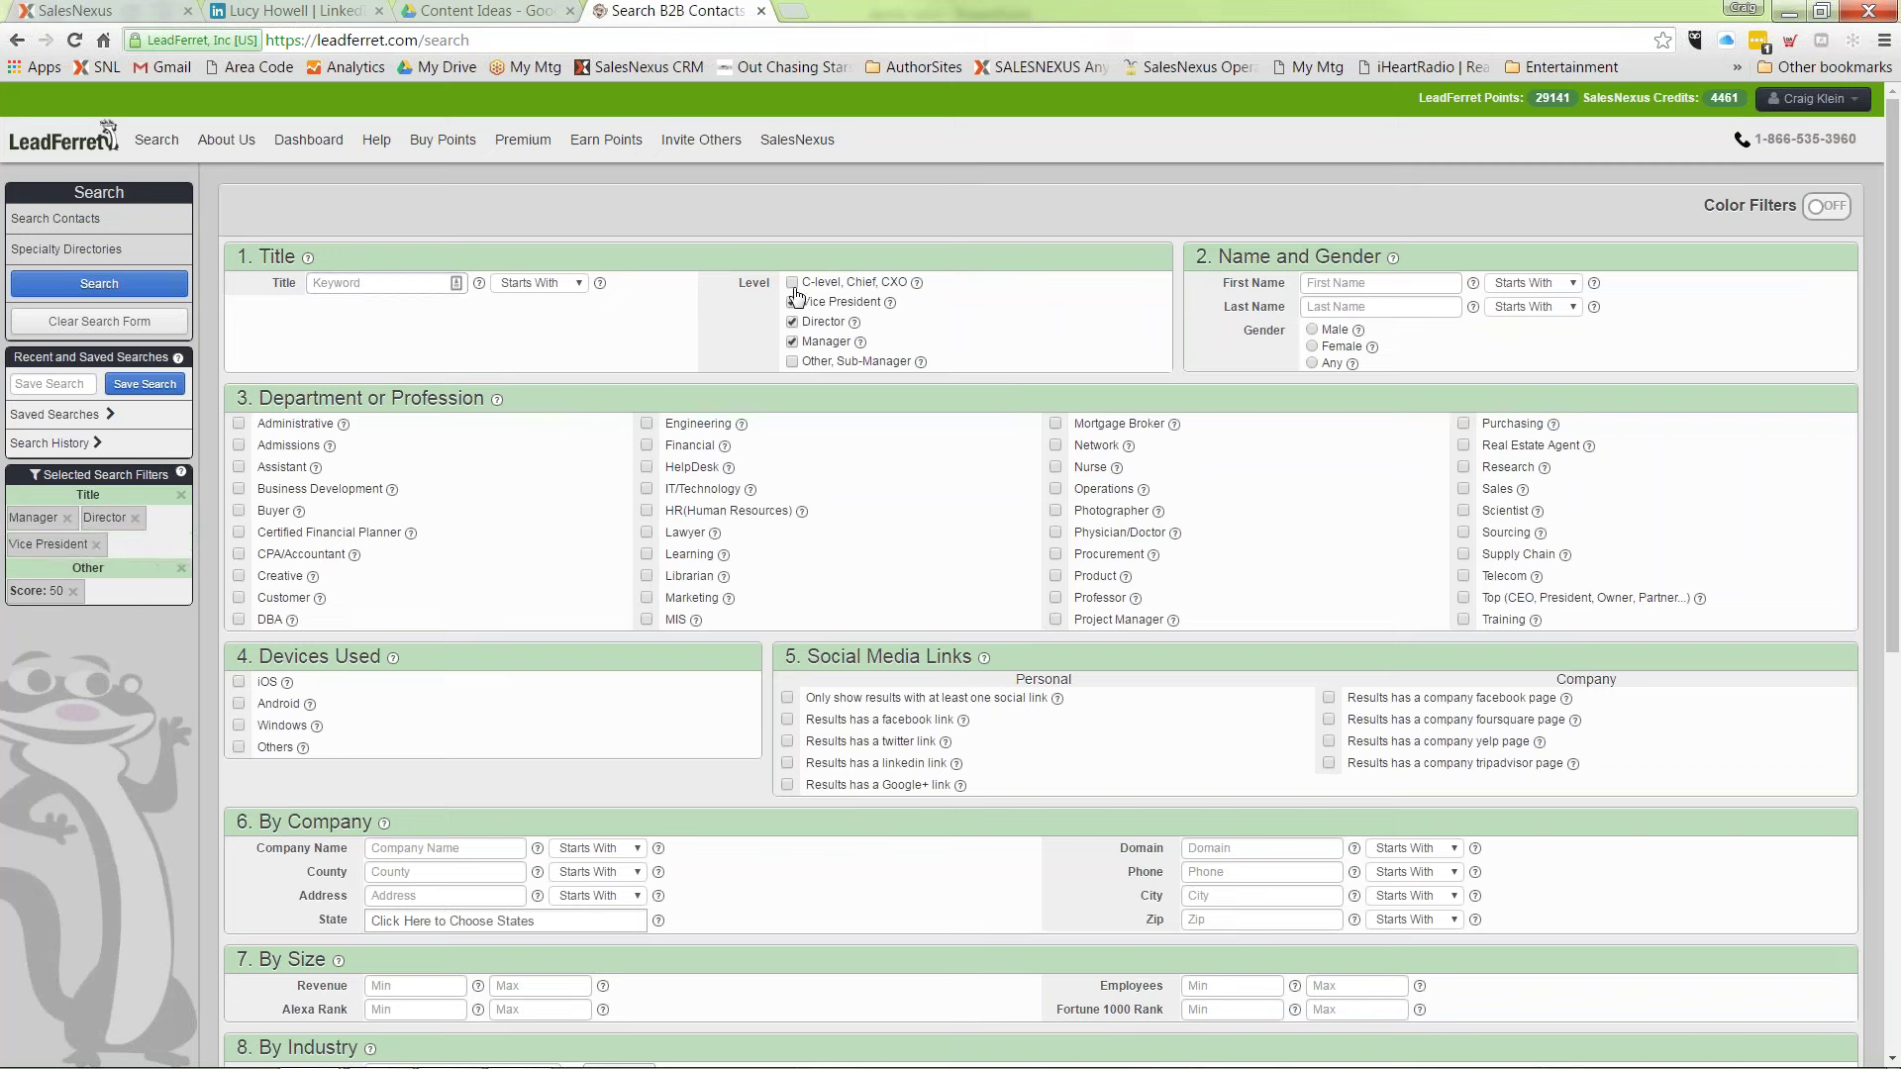
click(792, 282)
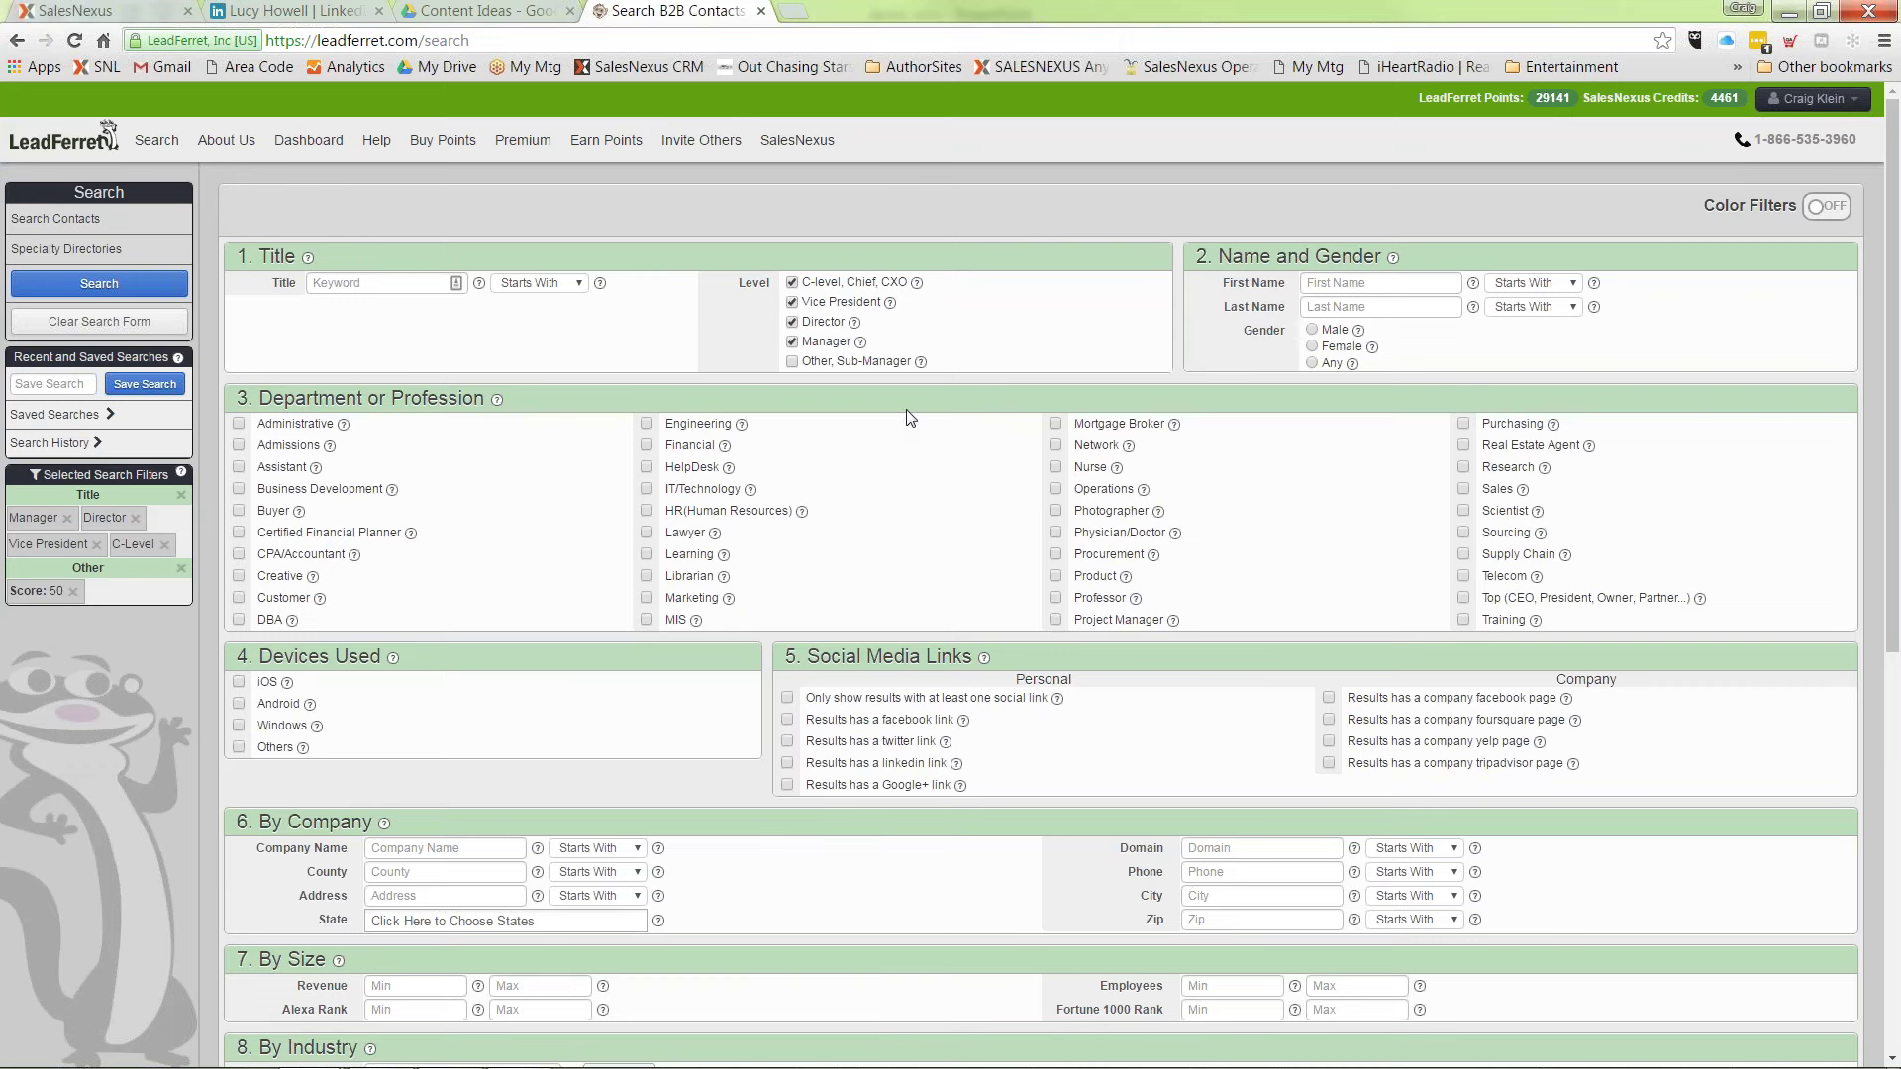
click(646, 513)
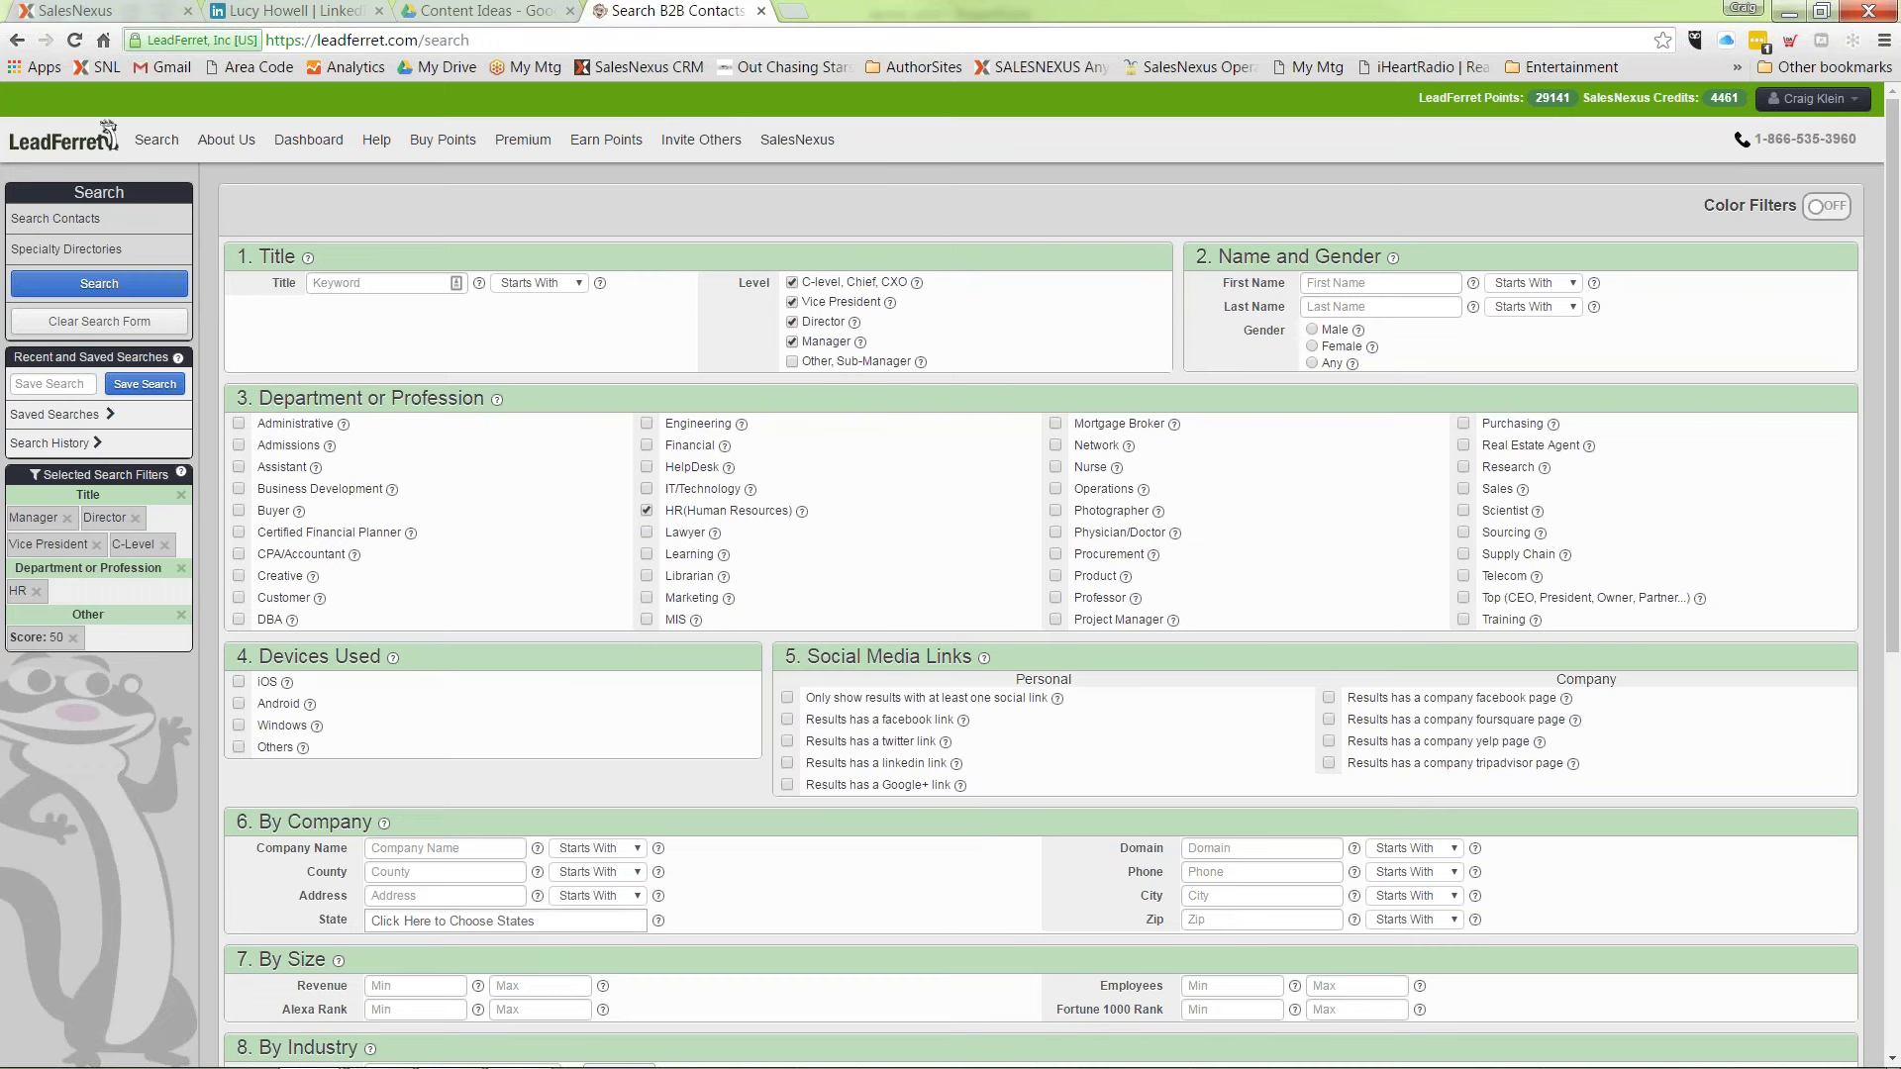
scroll(723, 508, down, 1)
scroll(848, 595, down, 4)
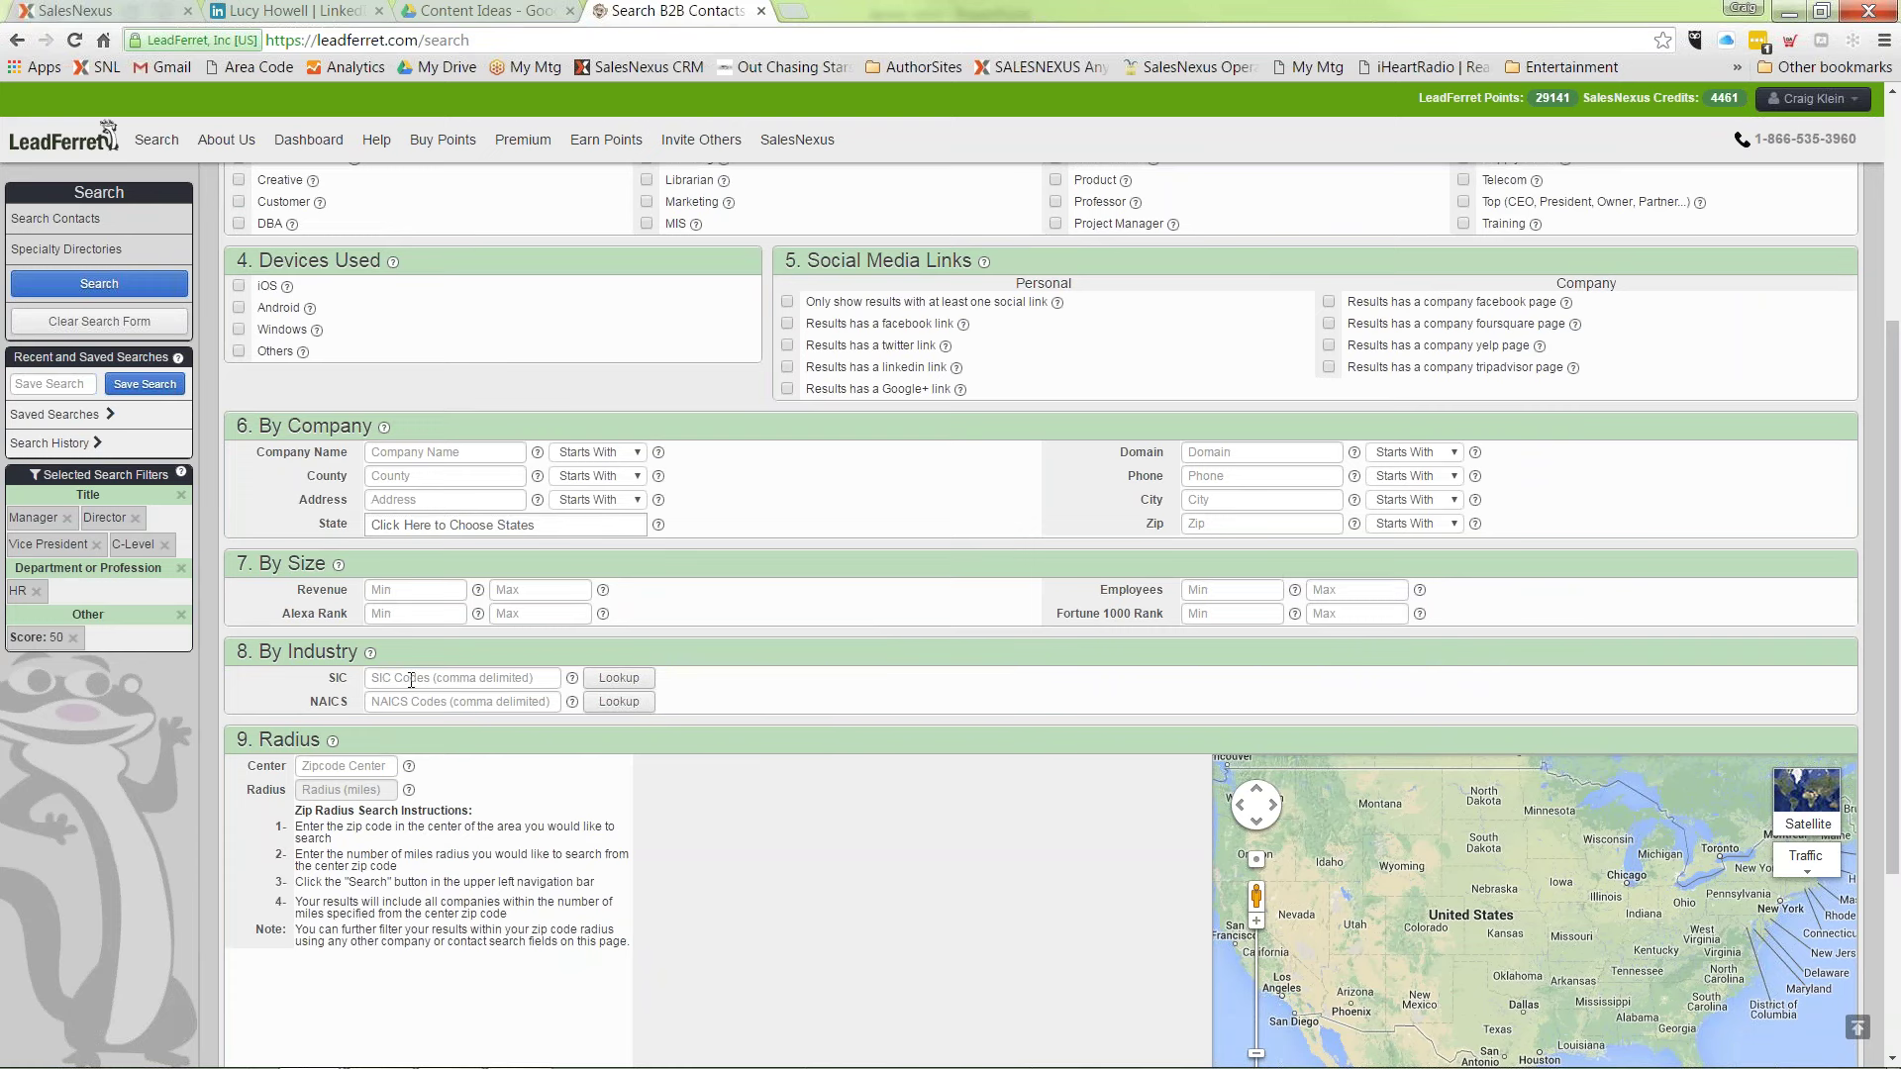
click(366, 768)
Step: Run the LeadFerret search to list 149,155 HR manager, director, VP and C-level contacts
click(99, 284)
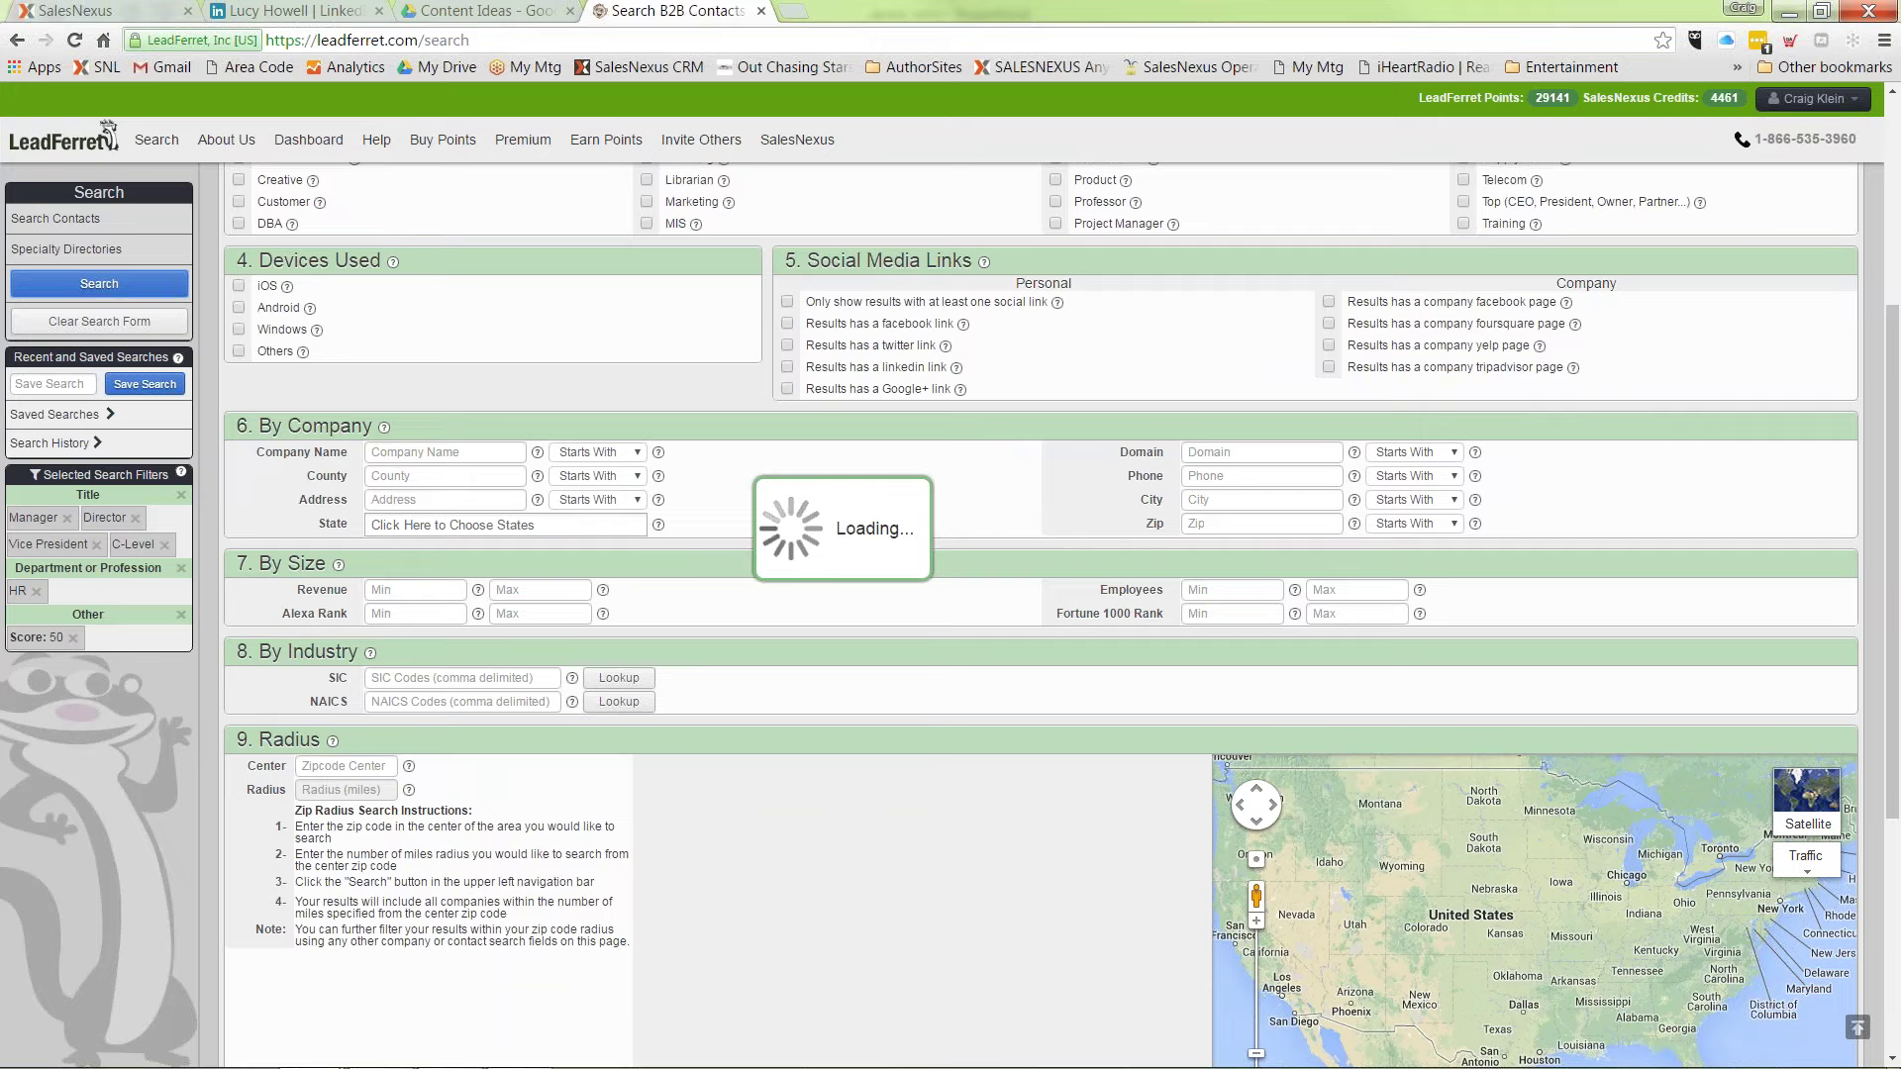
scroll(1060, 613, up, 1)
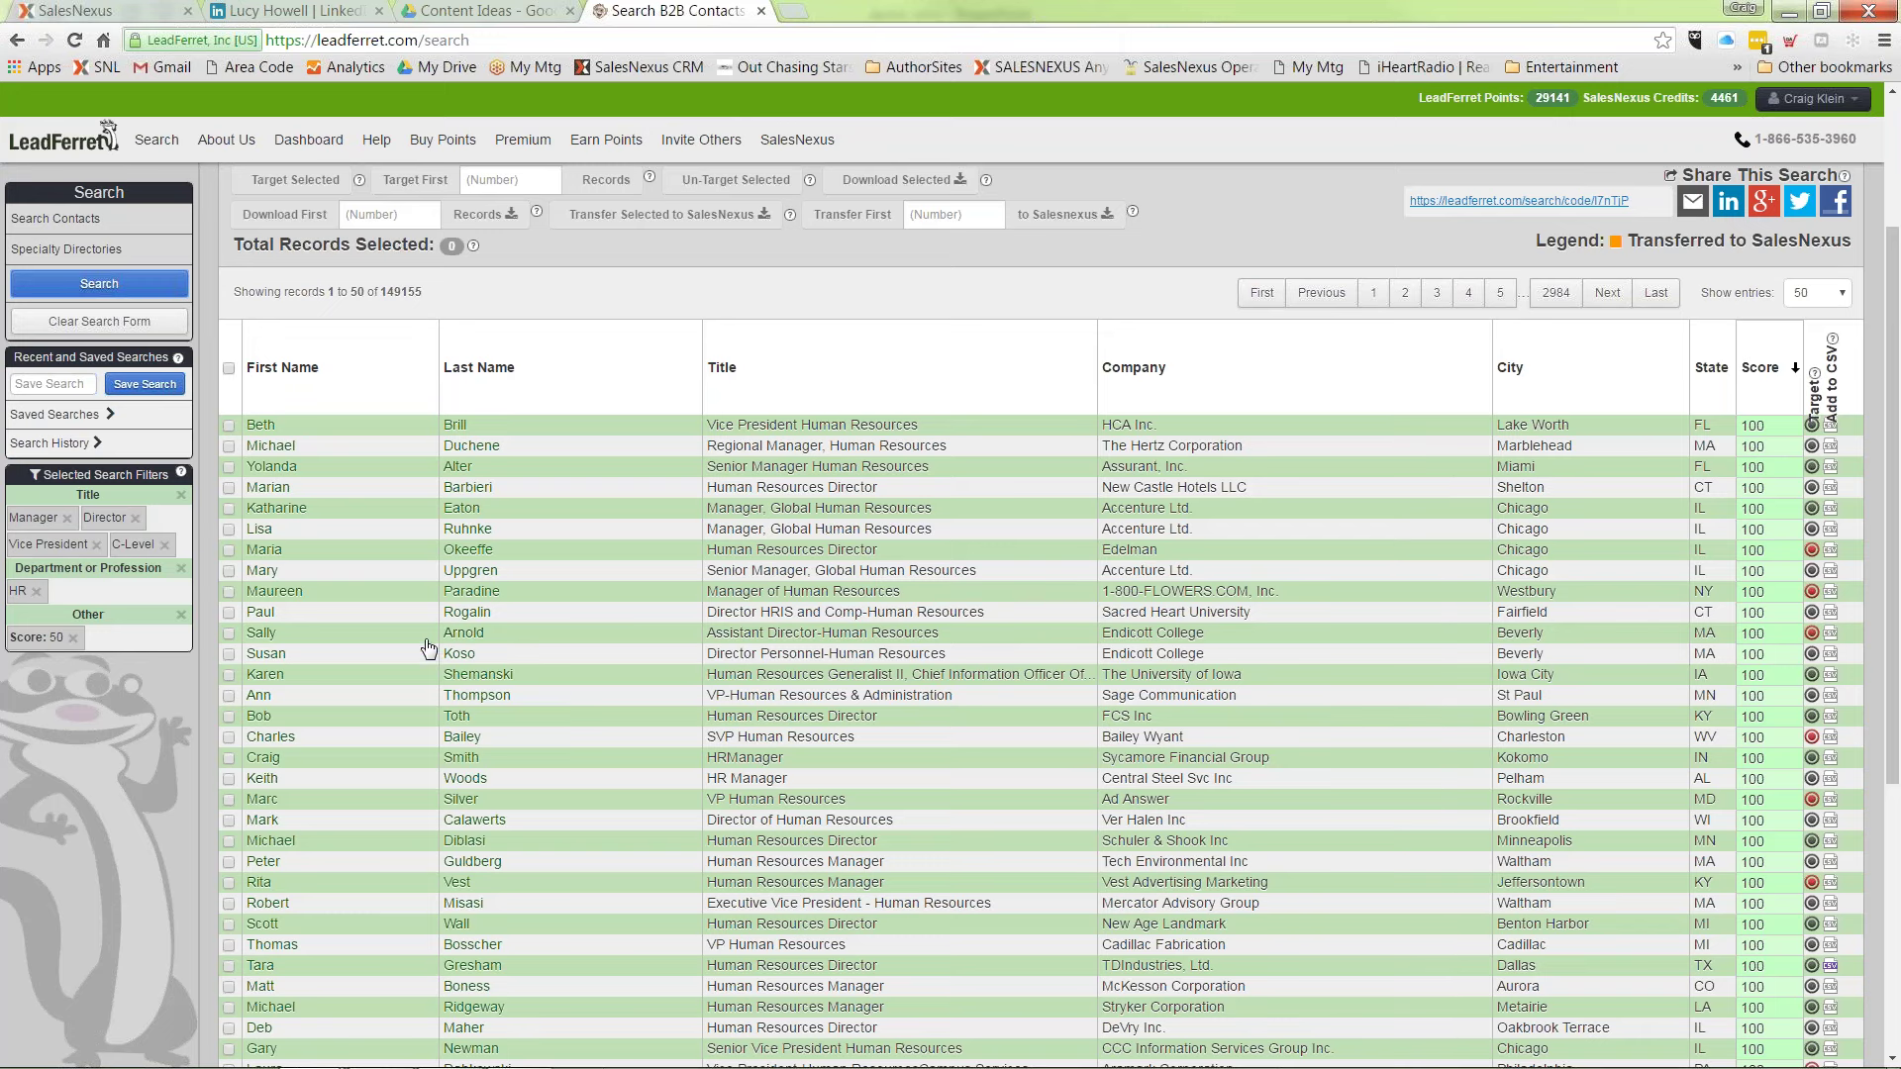
Step: Show the Sacred Heart University HR director's company, contact and social profile details
click(269, 615)
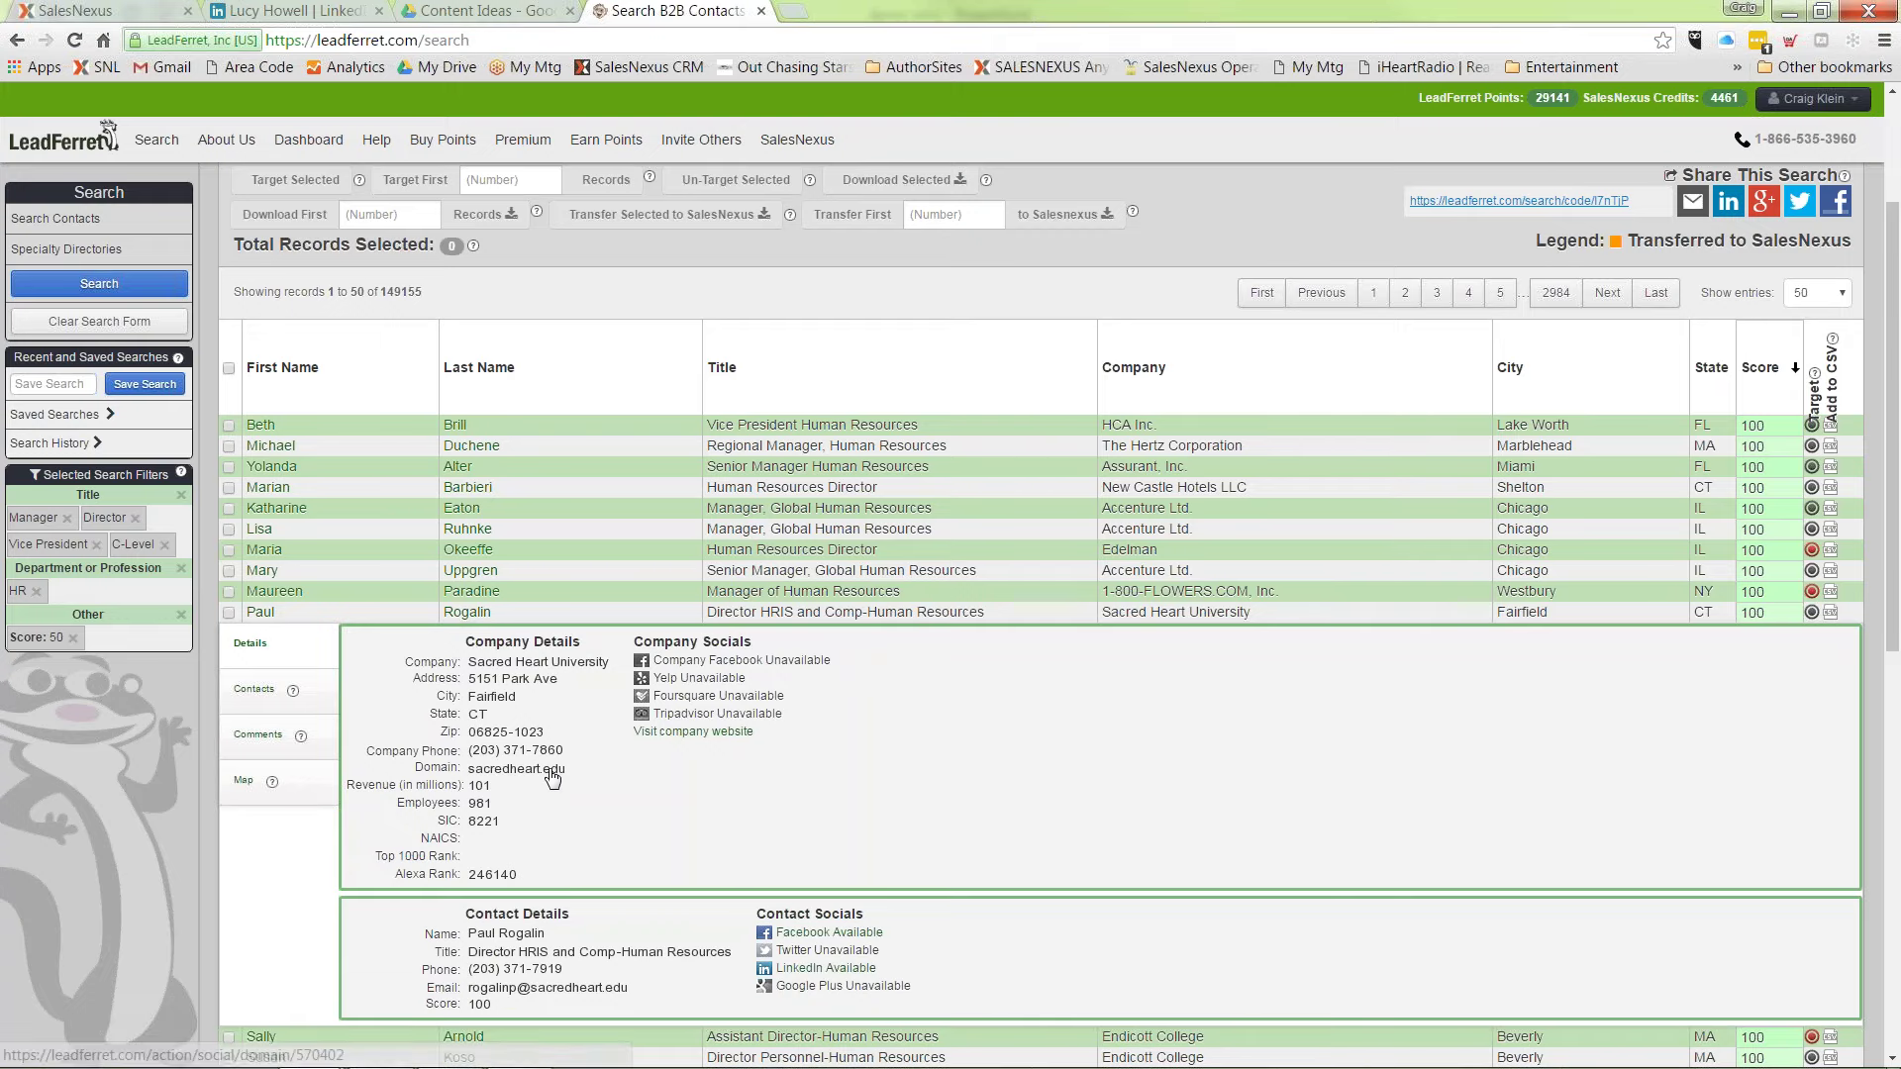
scroll(524, 852, down, 2)
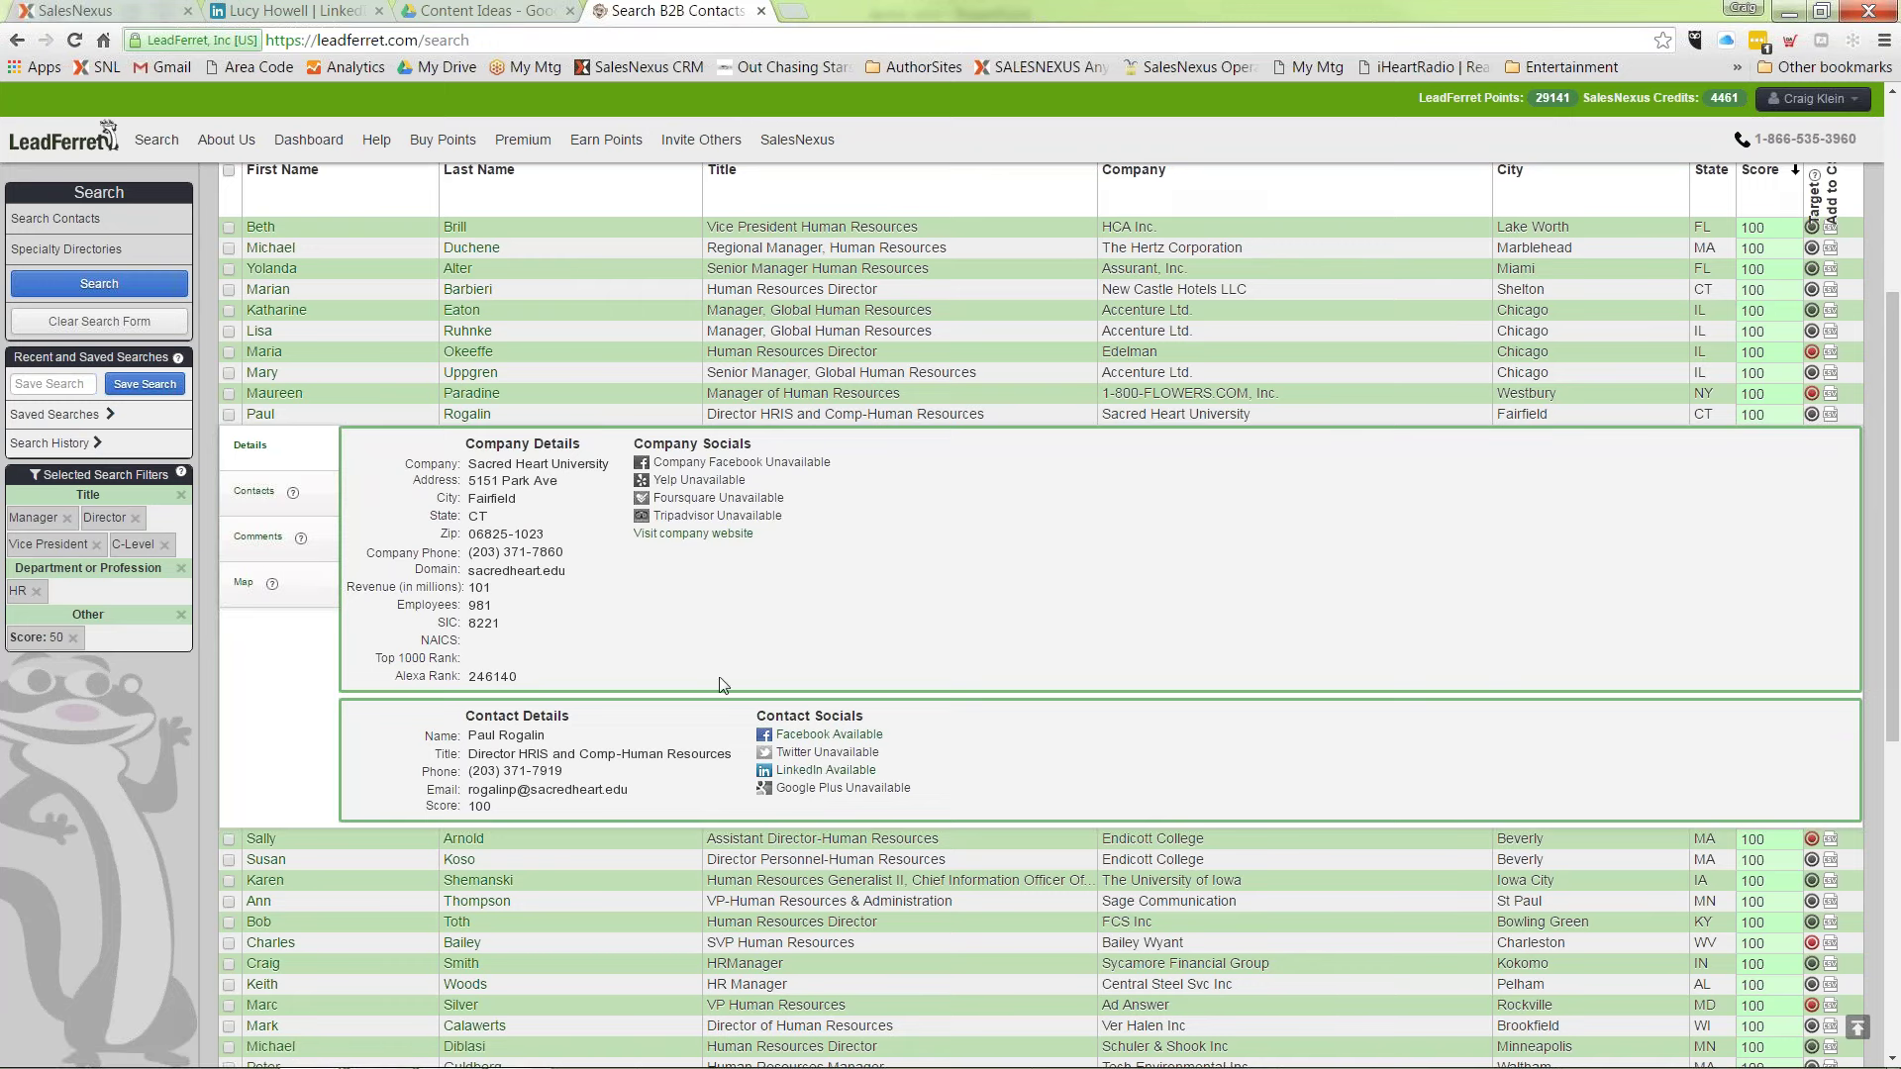
Step: Select all 50 listed contacts, transfer them to SalesNexus, and return to the SalesNexus dashboard
click(229, 289)
click(229, 374)
scroll(396, 693, up, 5)
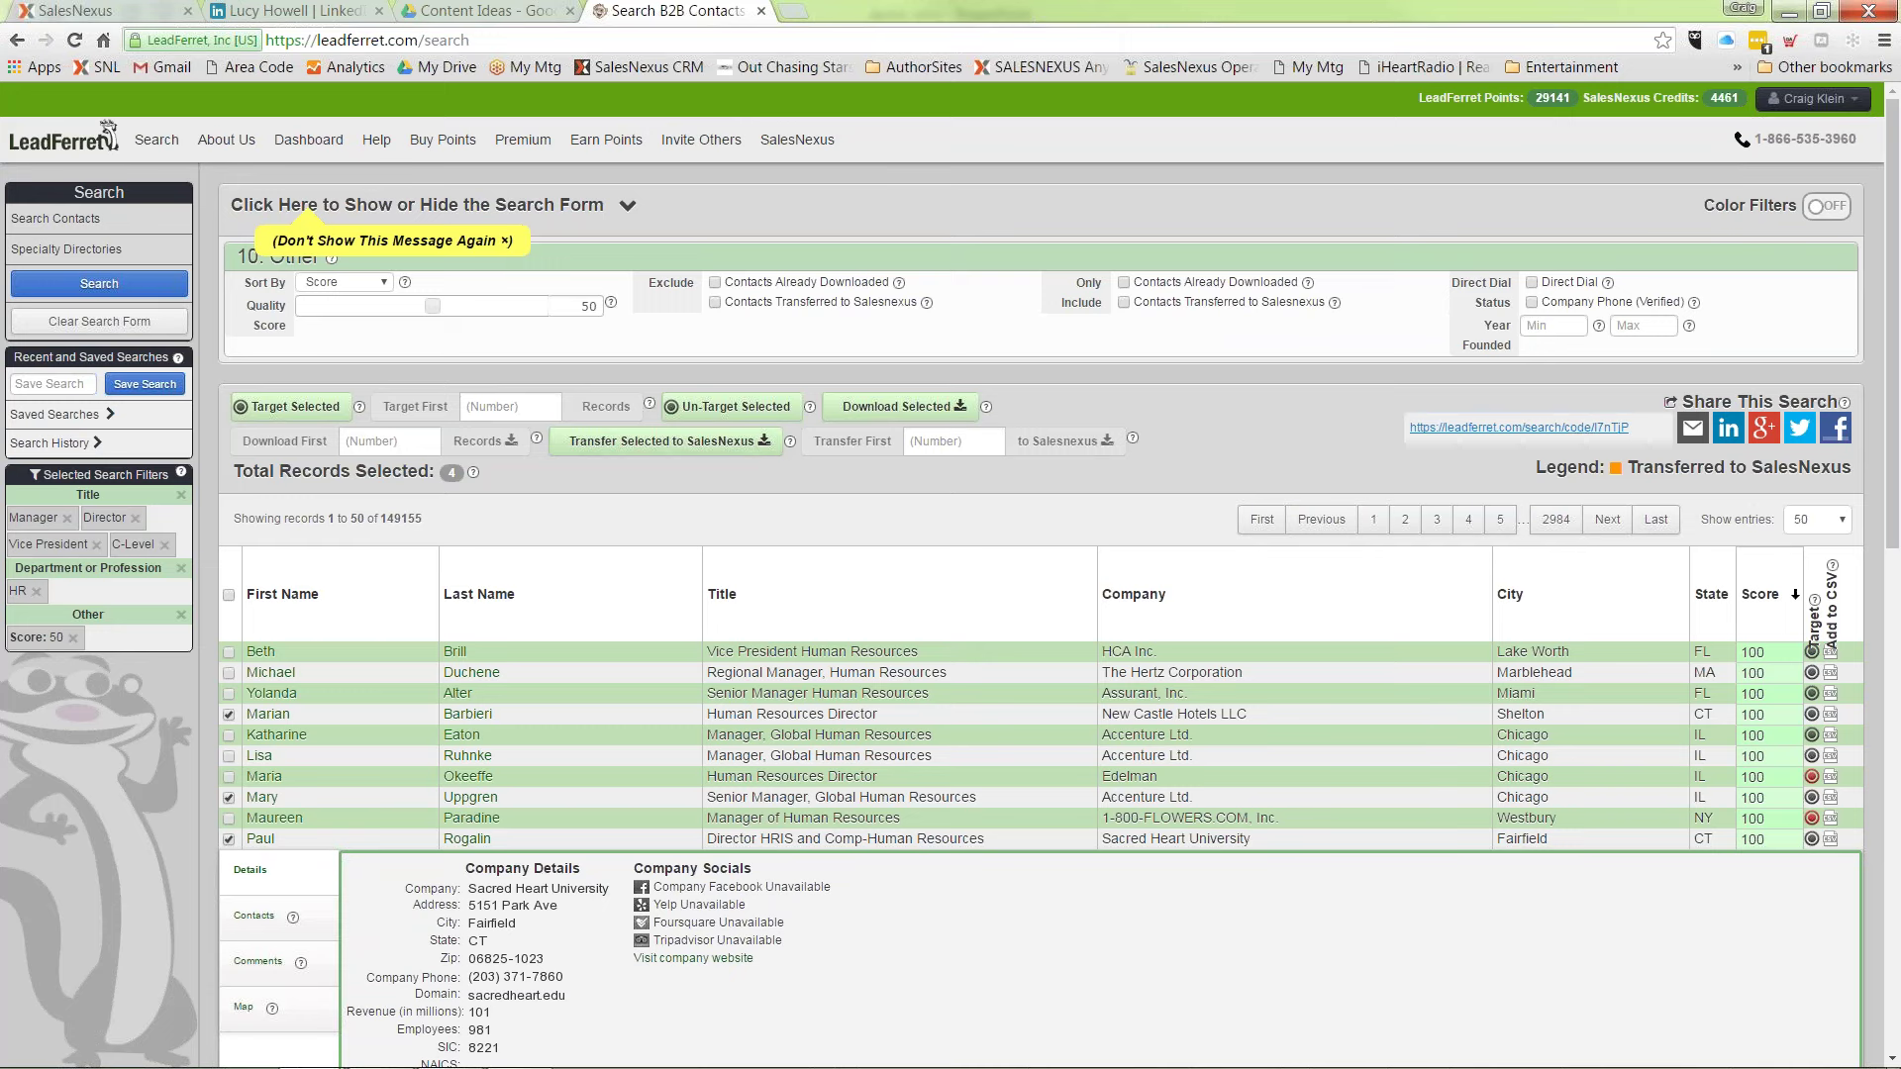
click(229, 597)
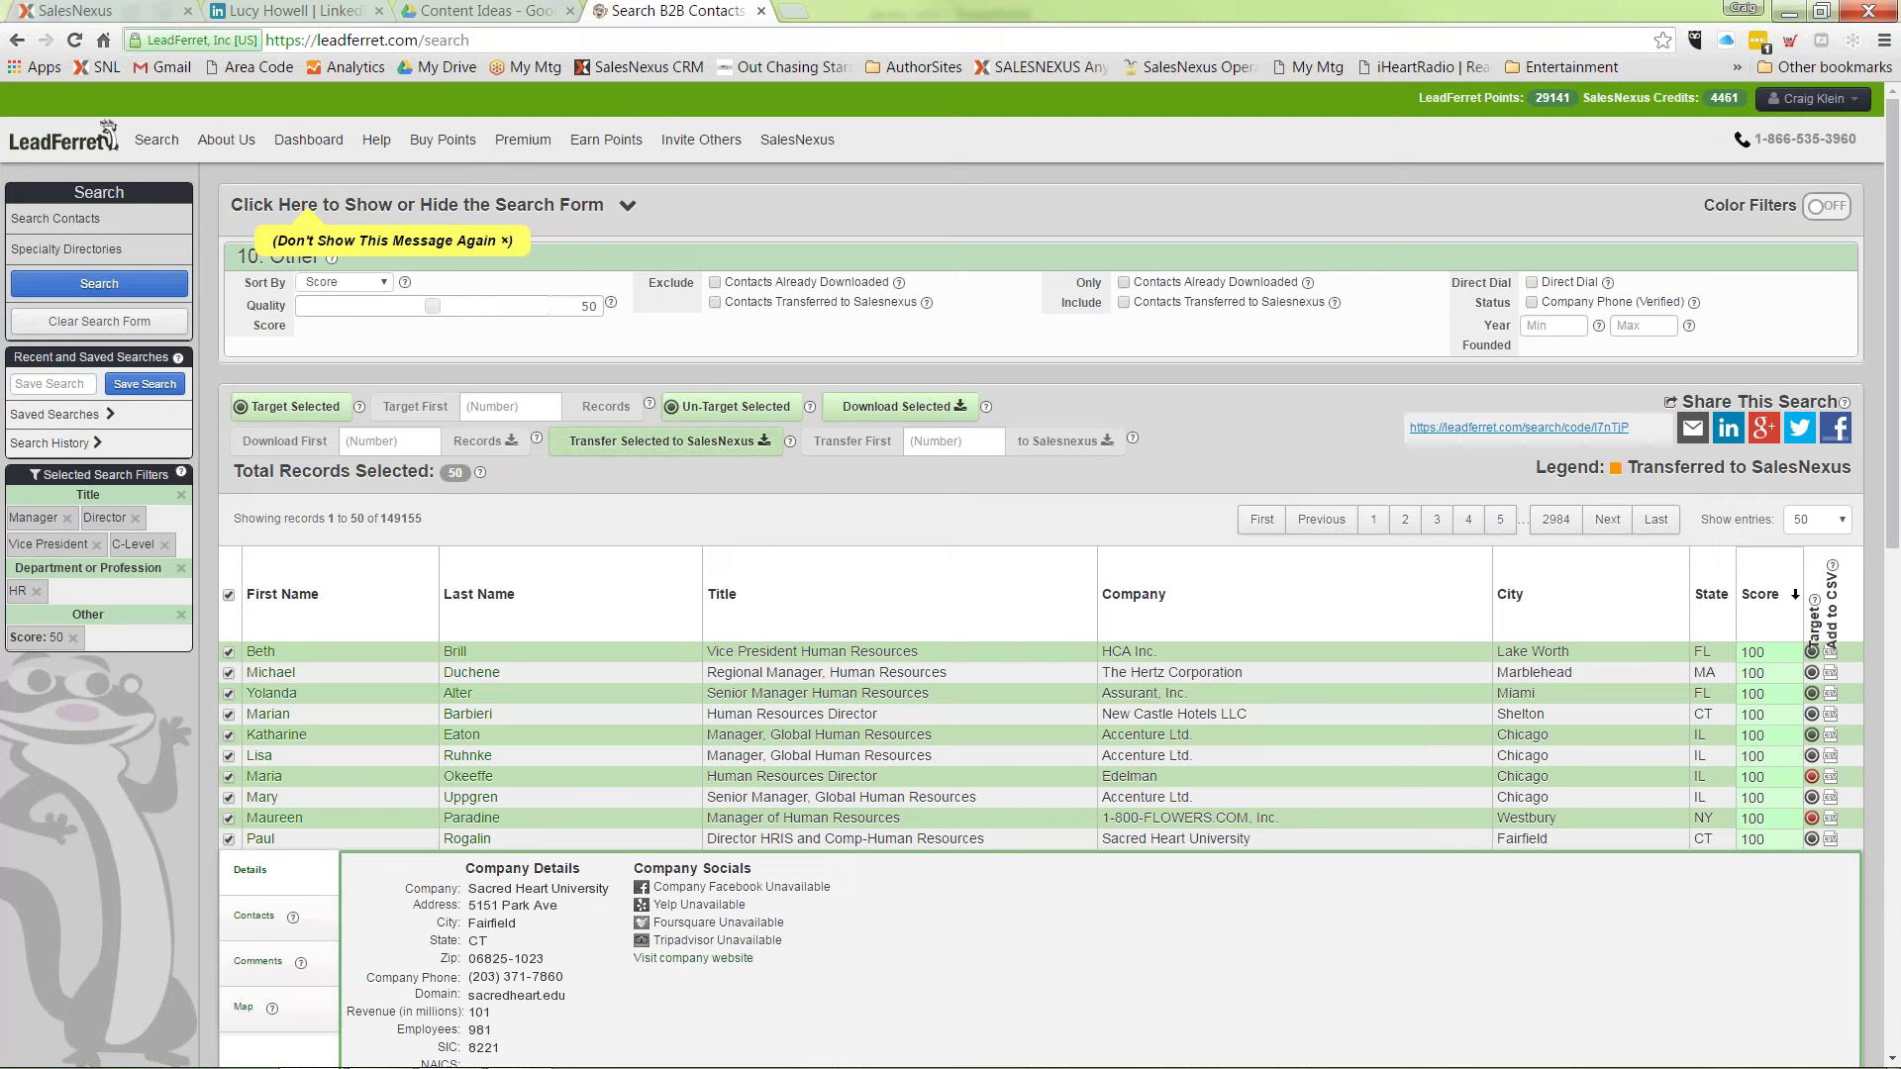
click(670, 440)
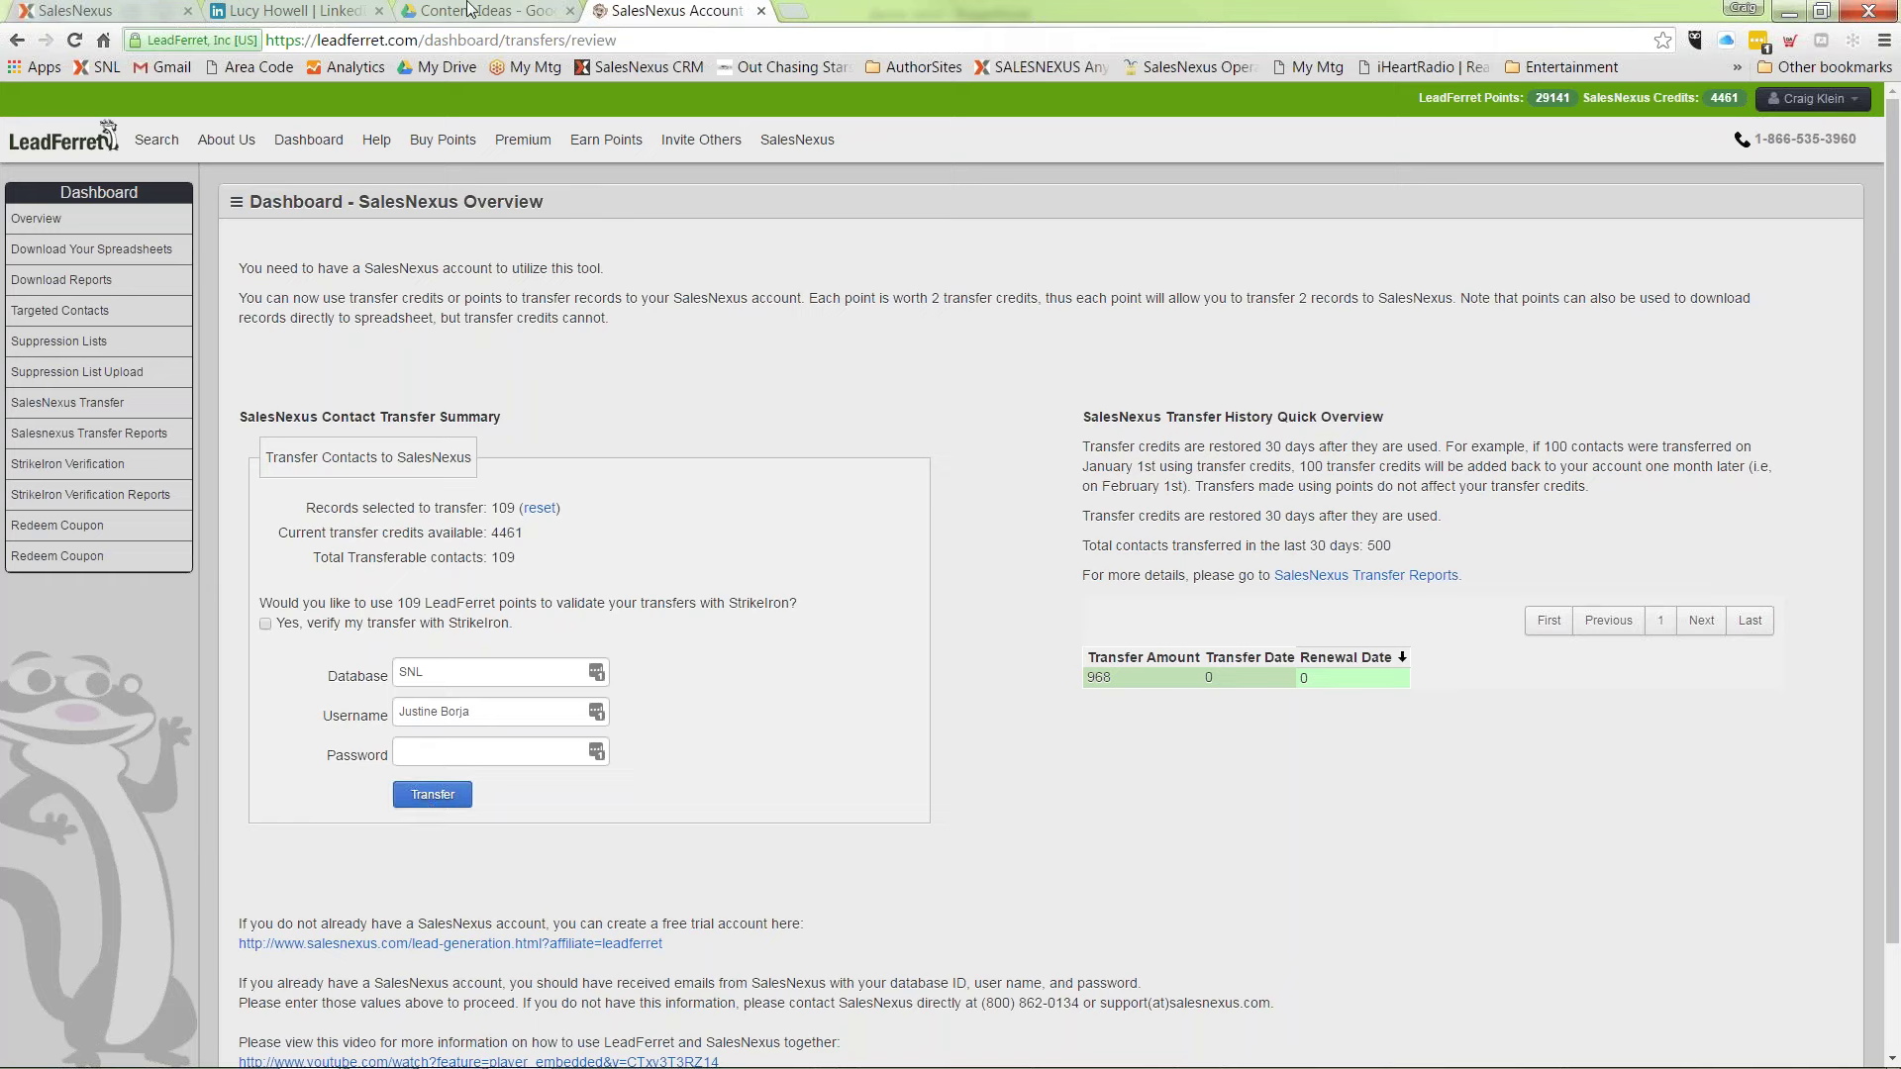
click(146, 12)
scroll(743, 624, down, 7)
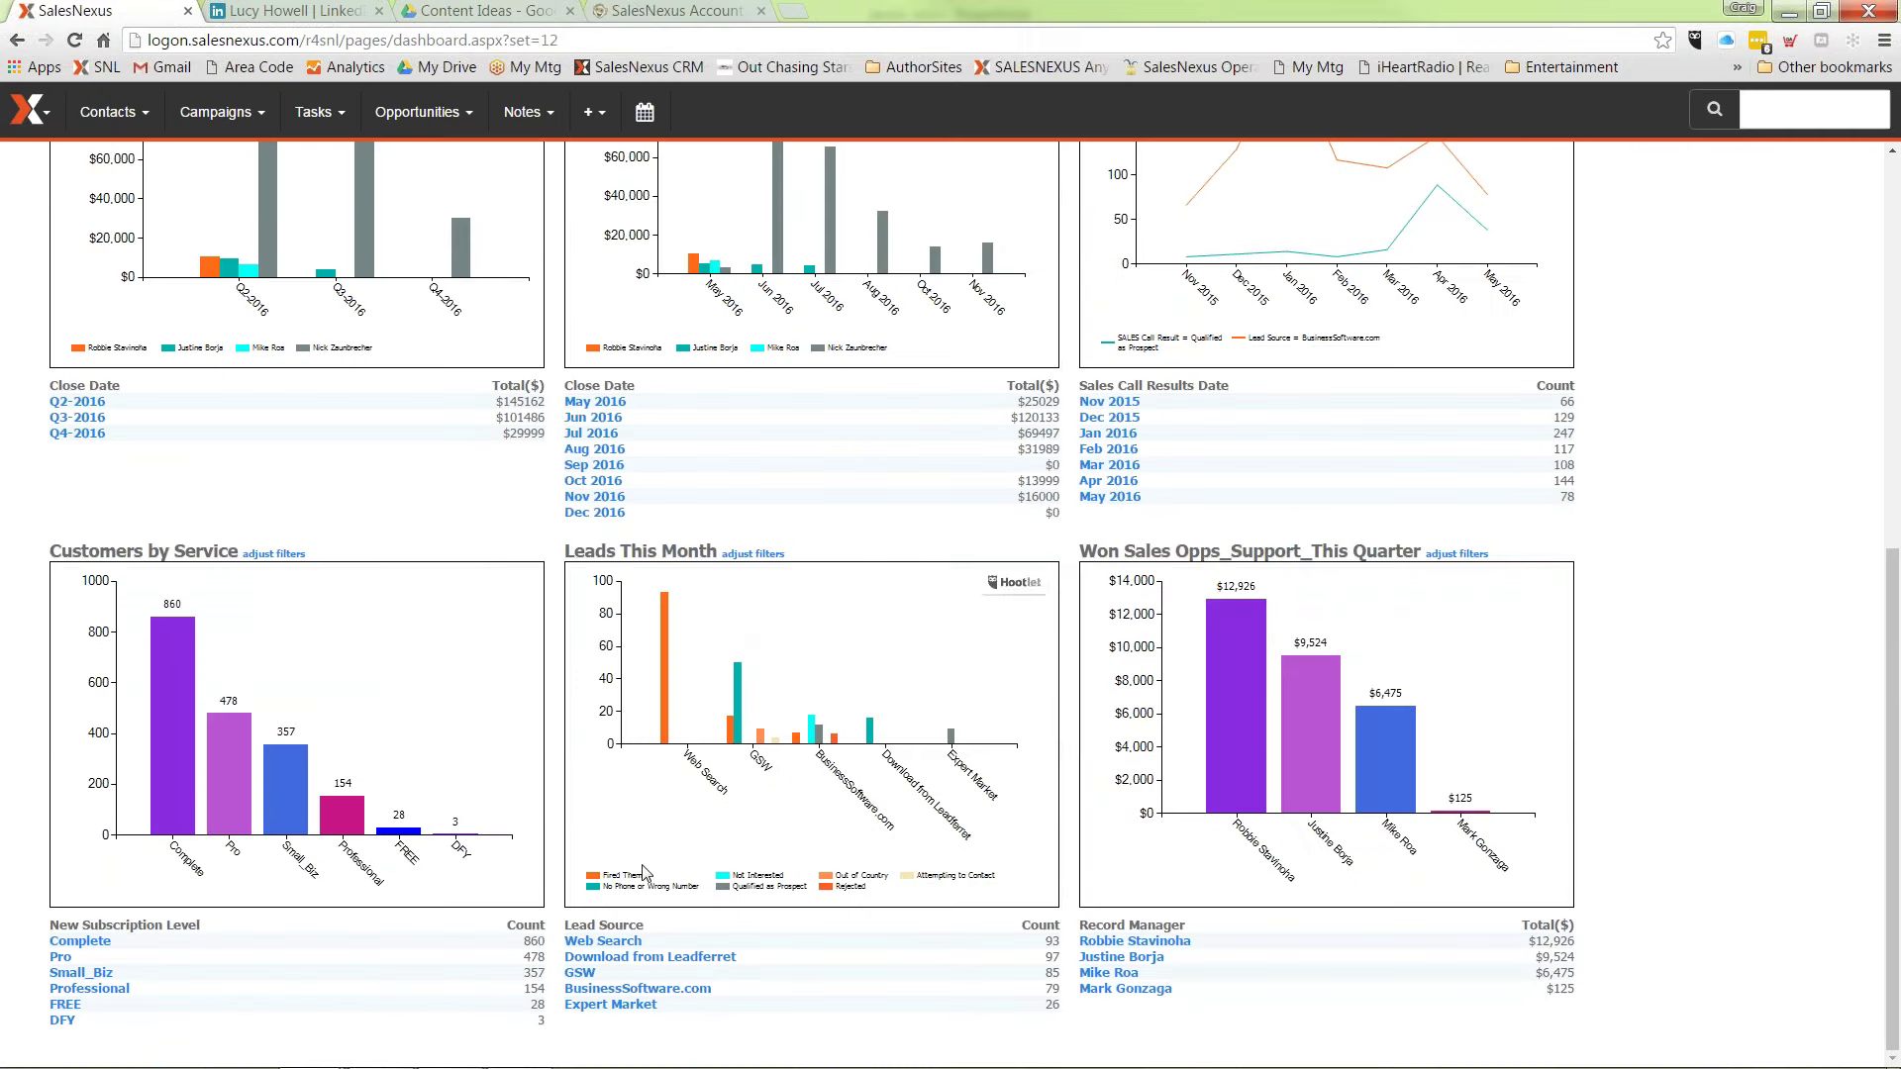
Step: List the Download from Leadferret contacts and start Add To Campaign for the 99-contact lookup
click(639, 958)
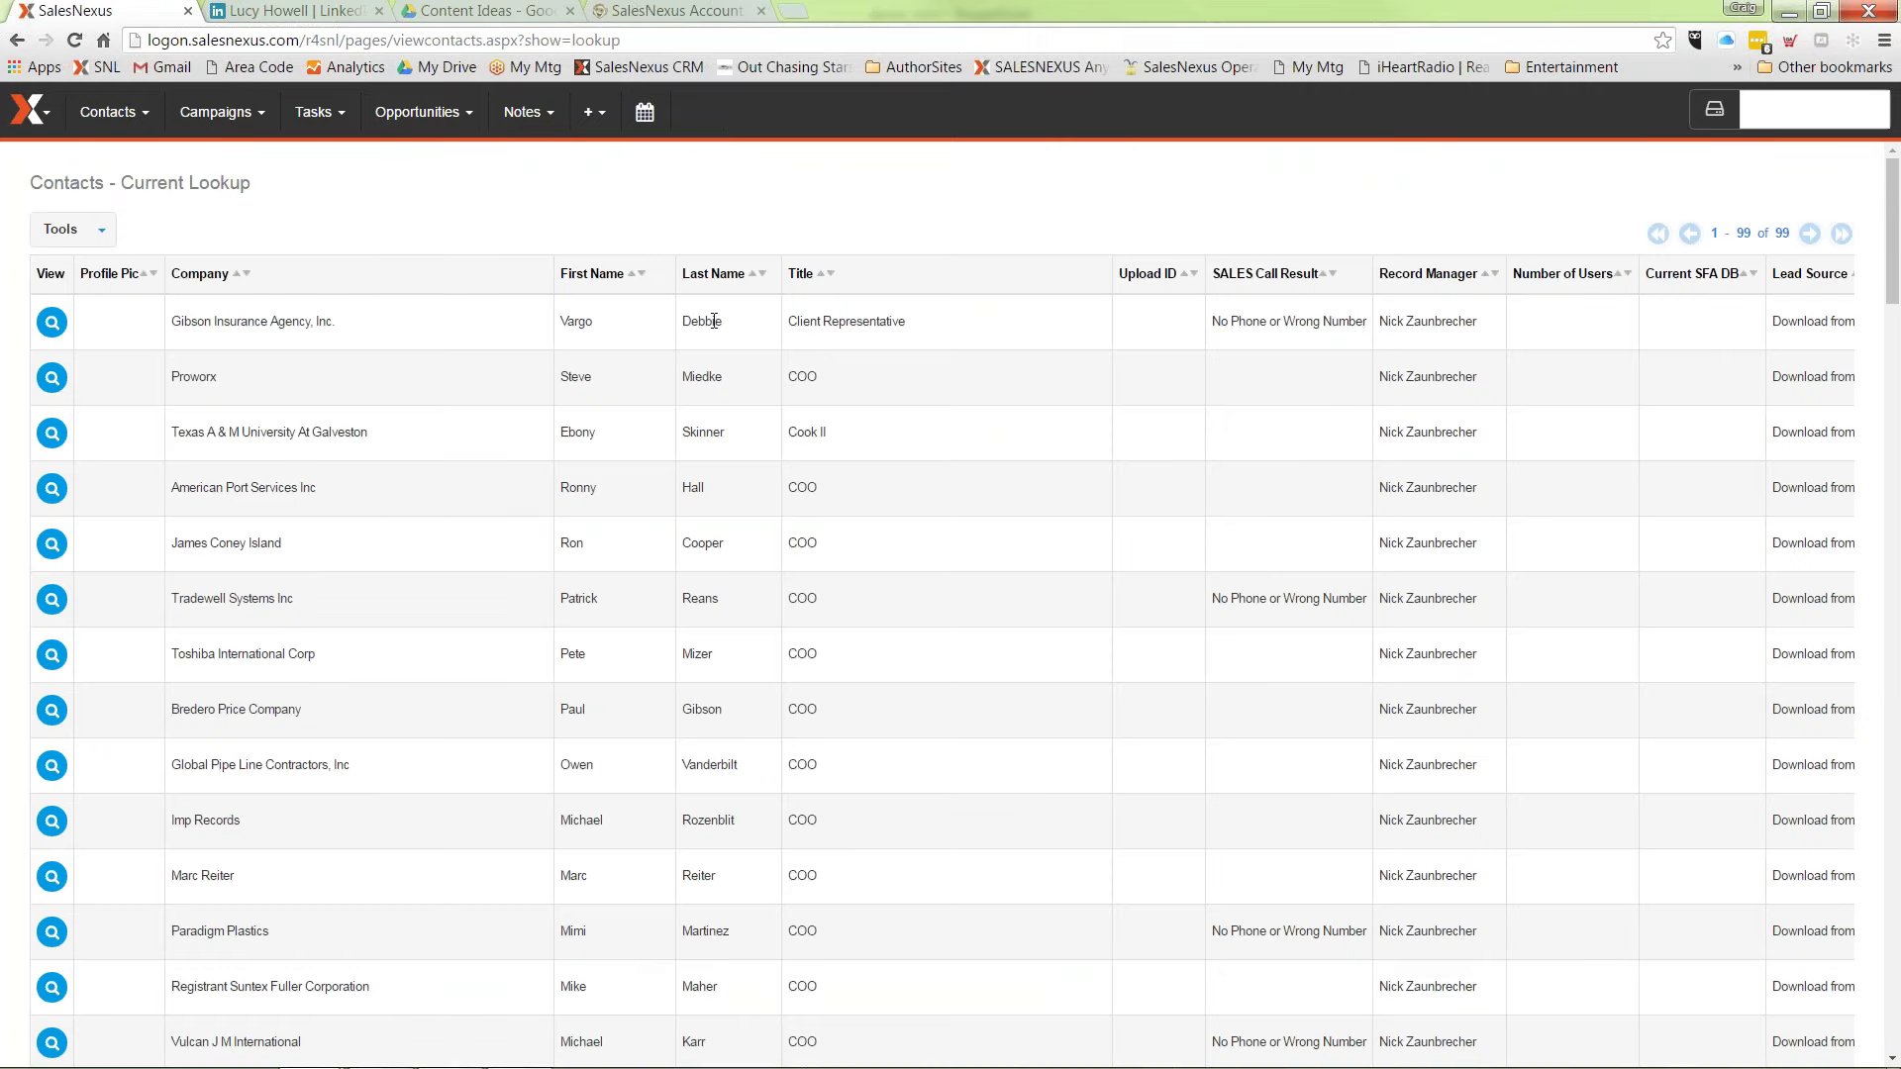
scroll(967, 460, down, 6)
scroll(967, 461, up, 6)
click(53, 381)
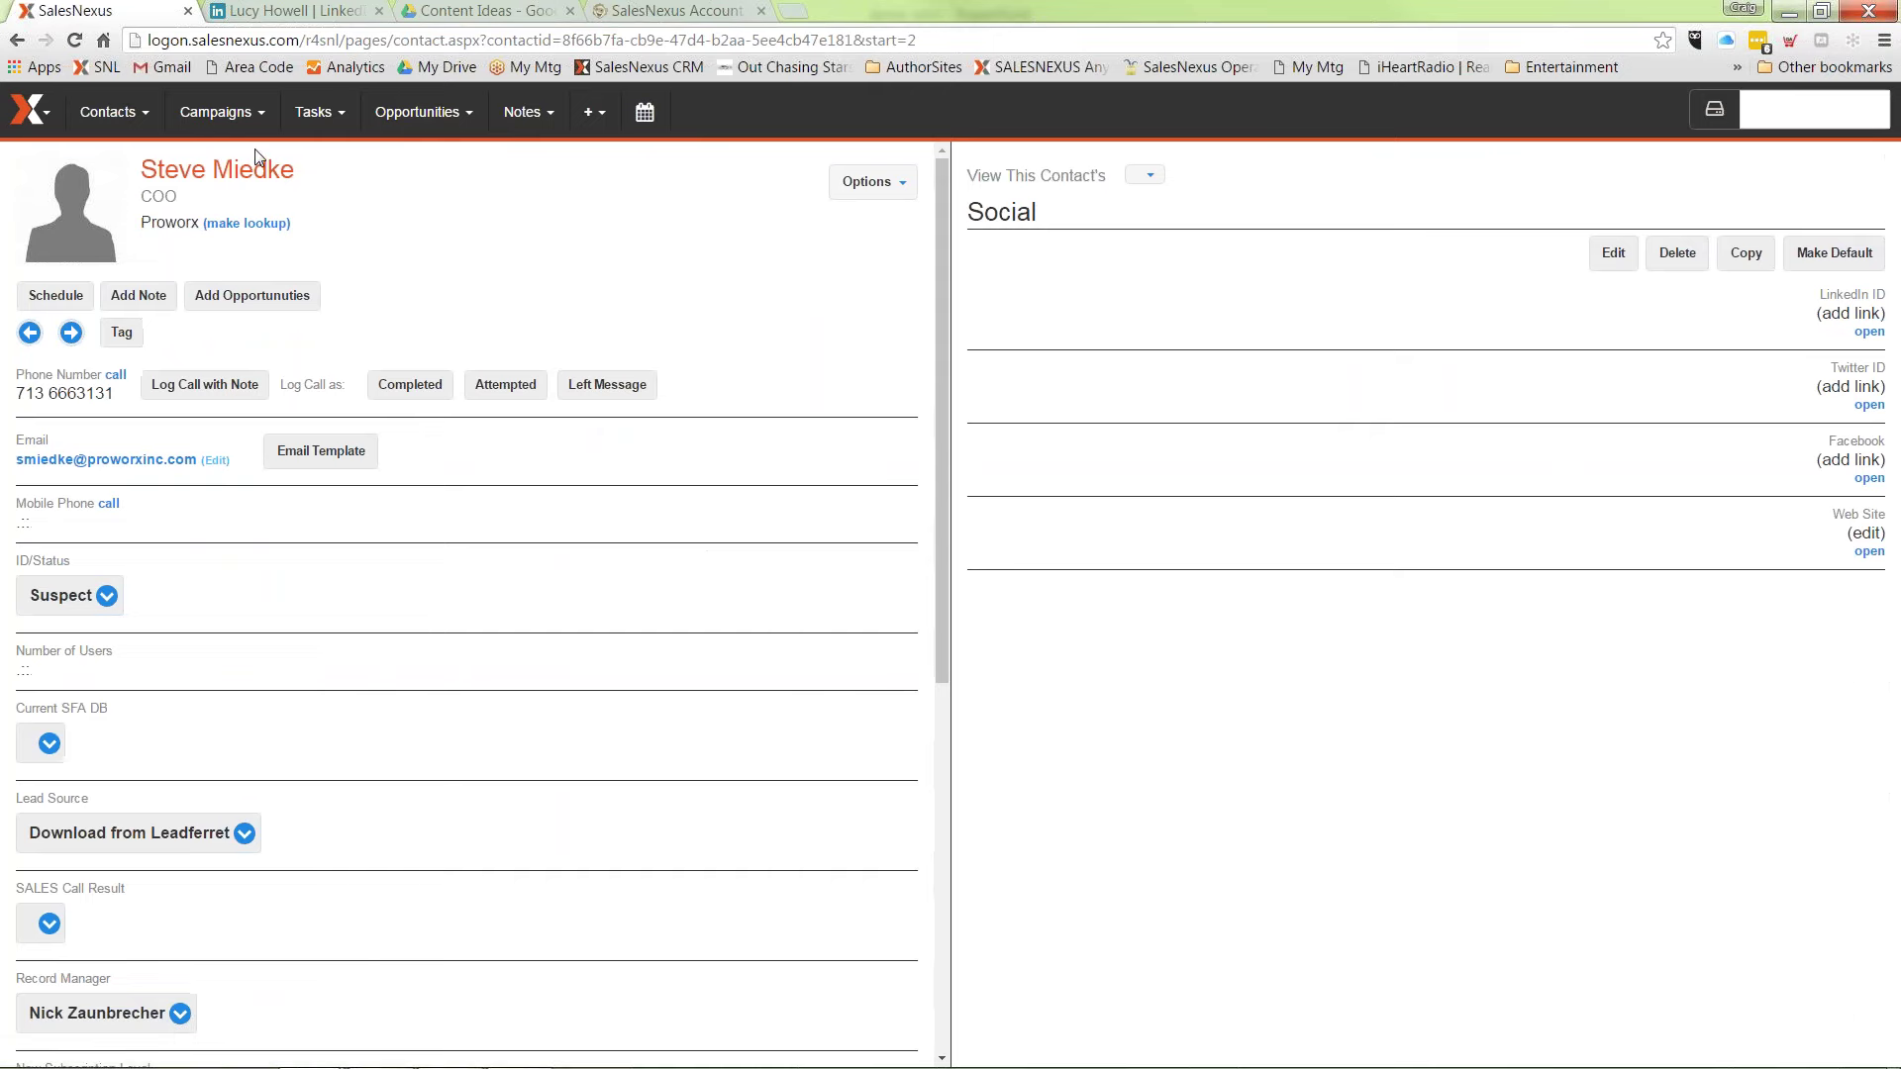
mouse_move(299, 117)
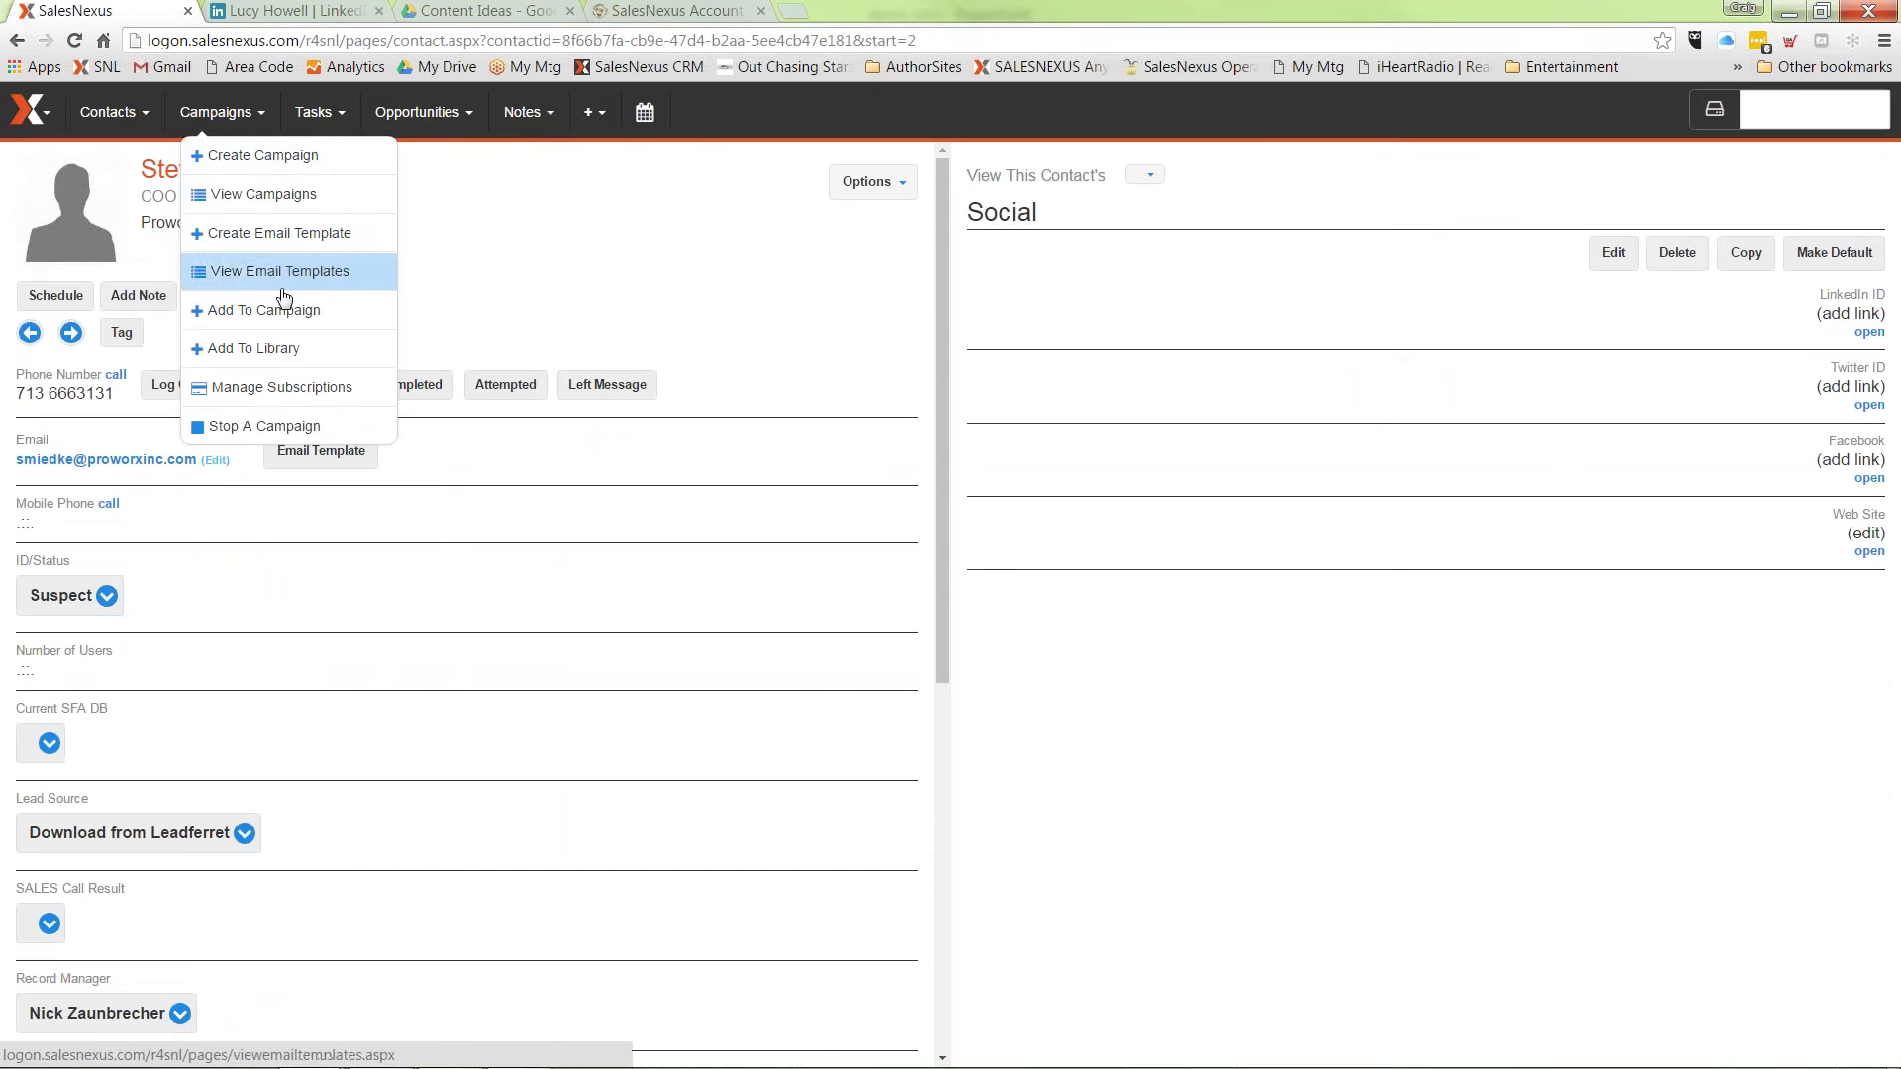
click(282, 310)
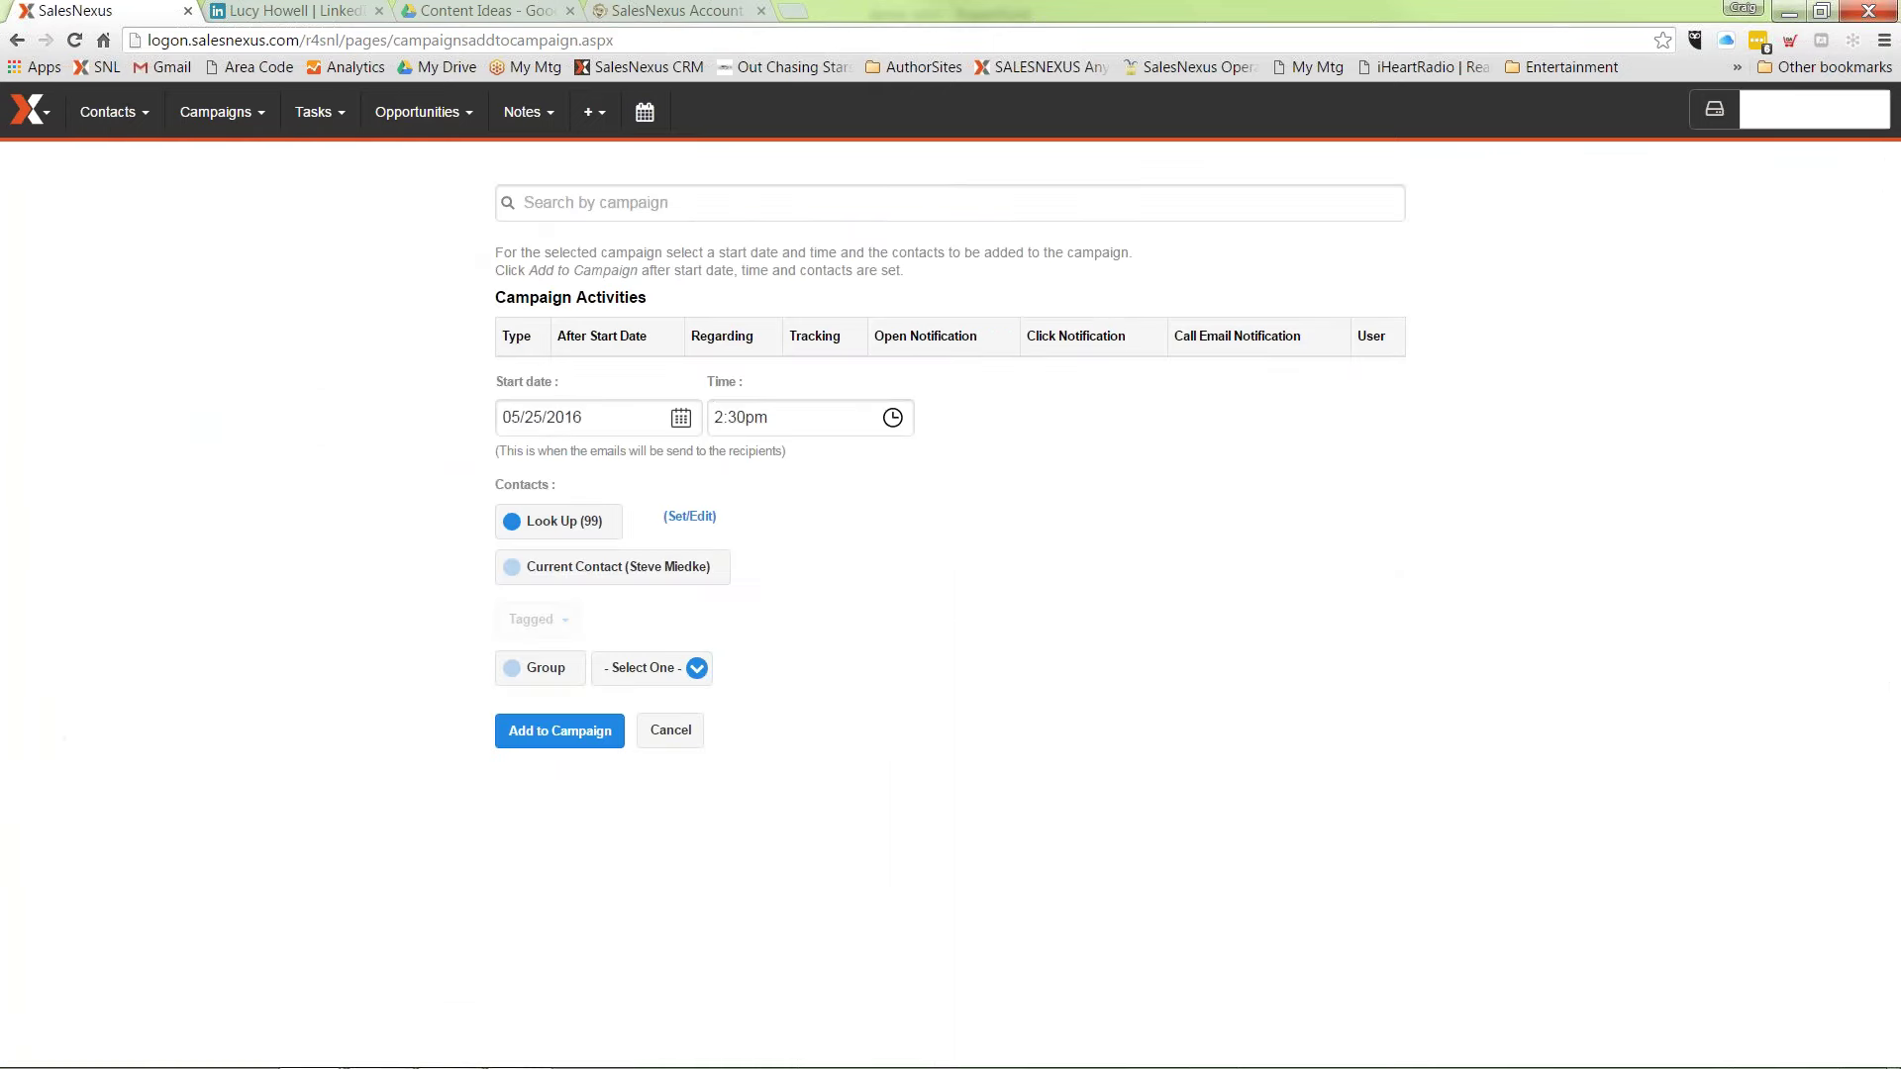
Step: Choose the Lead Nurture-L2-CR campaign with six scheduled emails, then switch to the demo intro deck
click(525, 203)
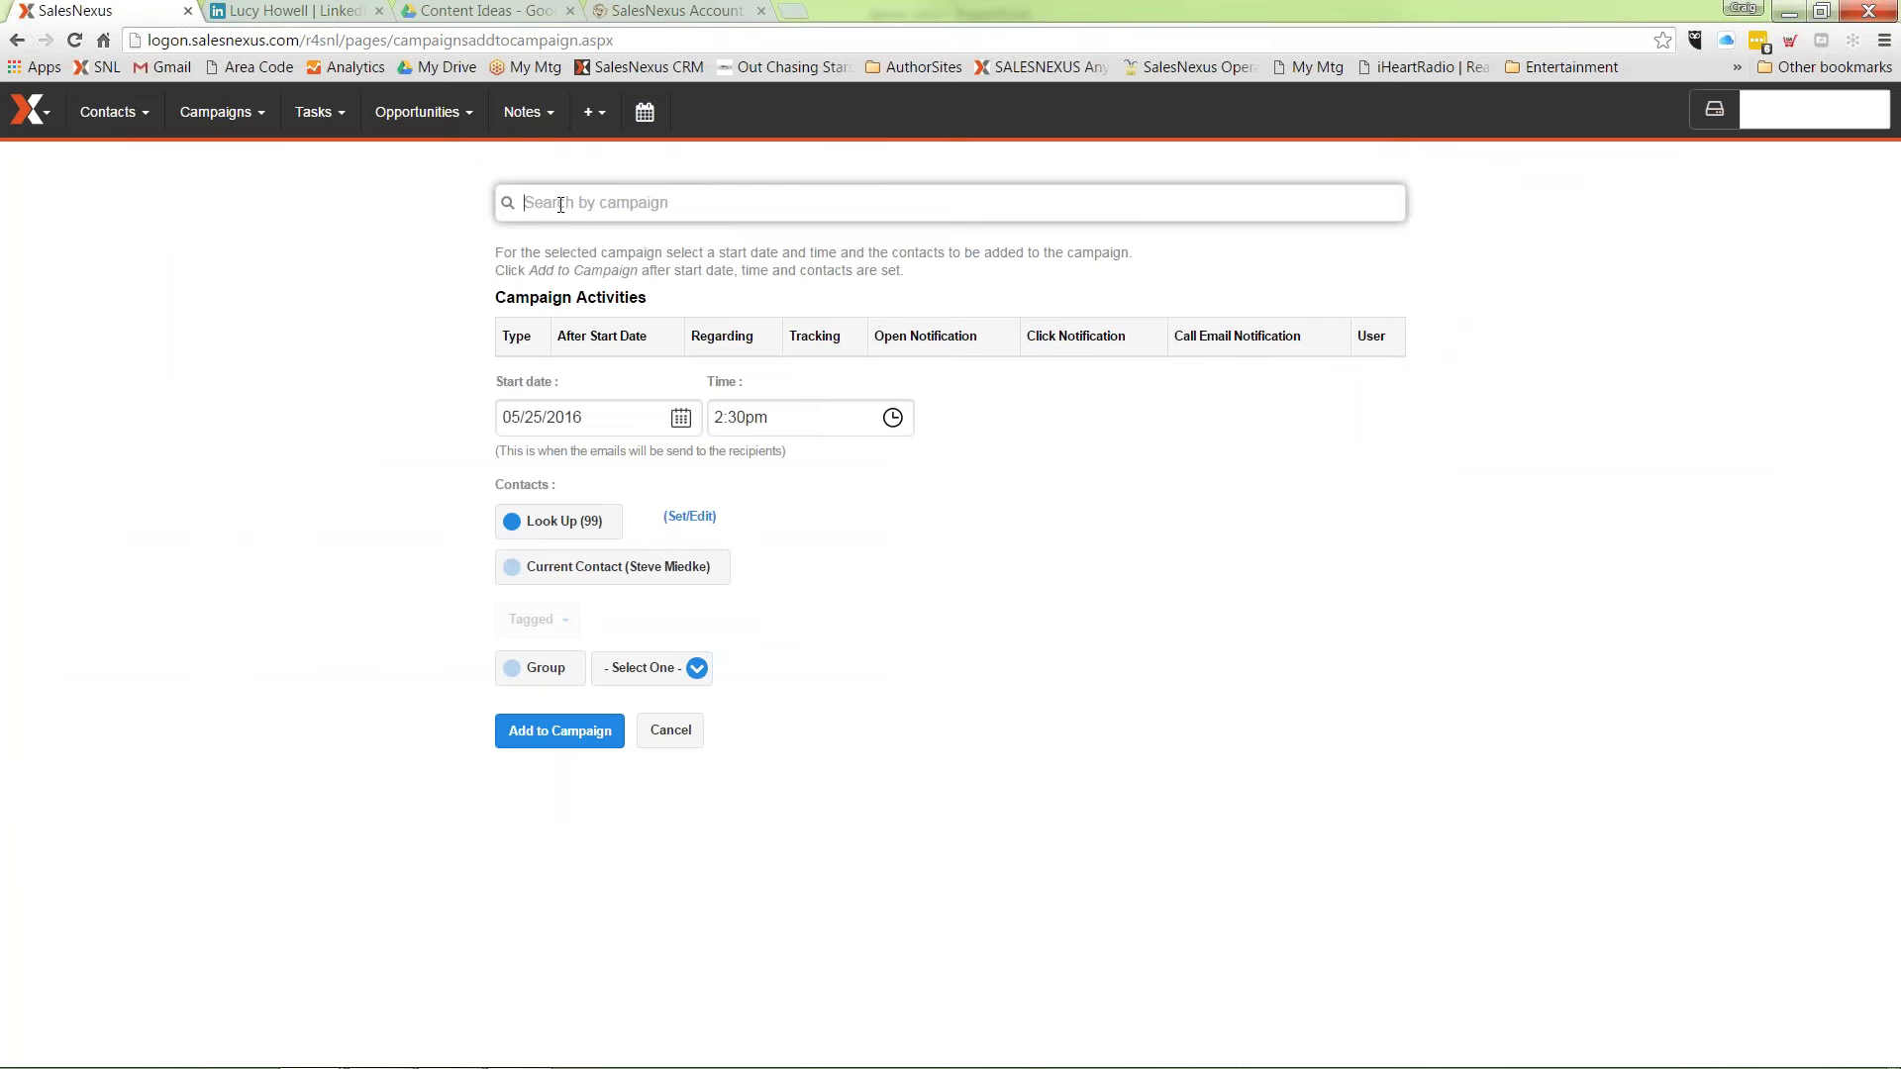
text(lead)
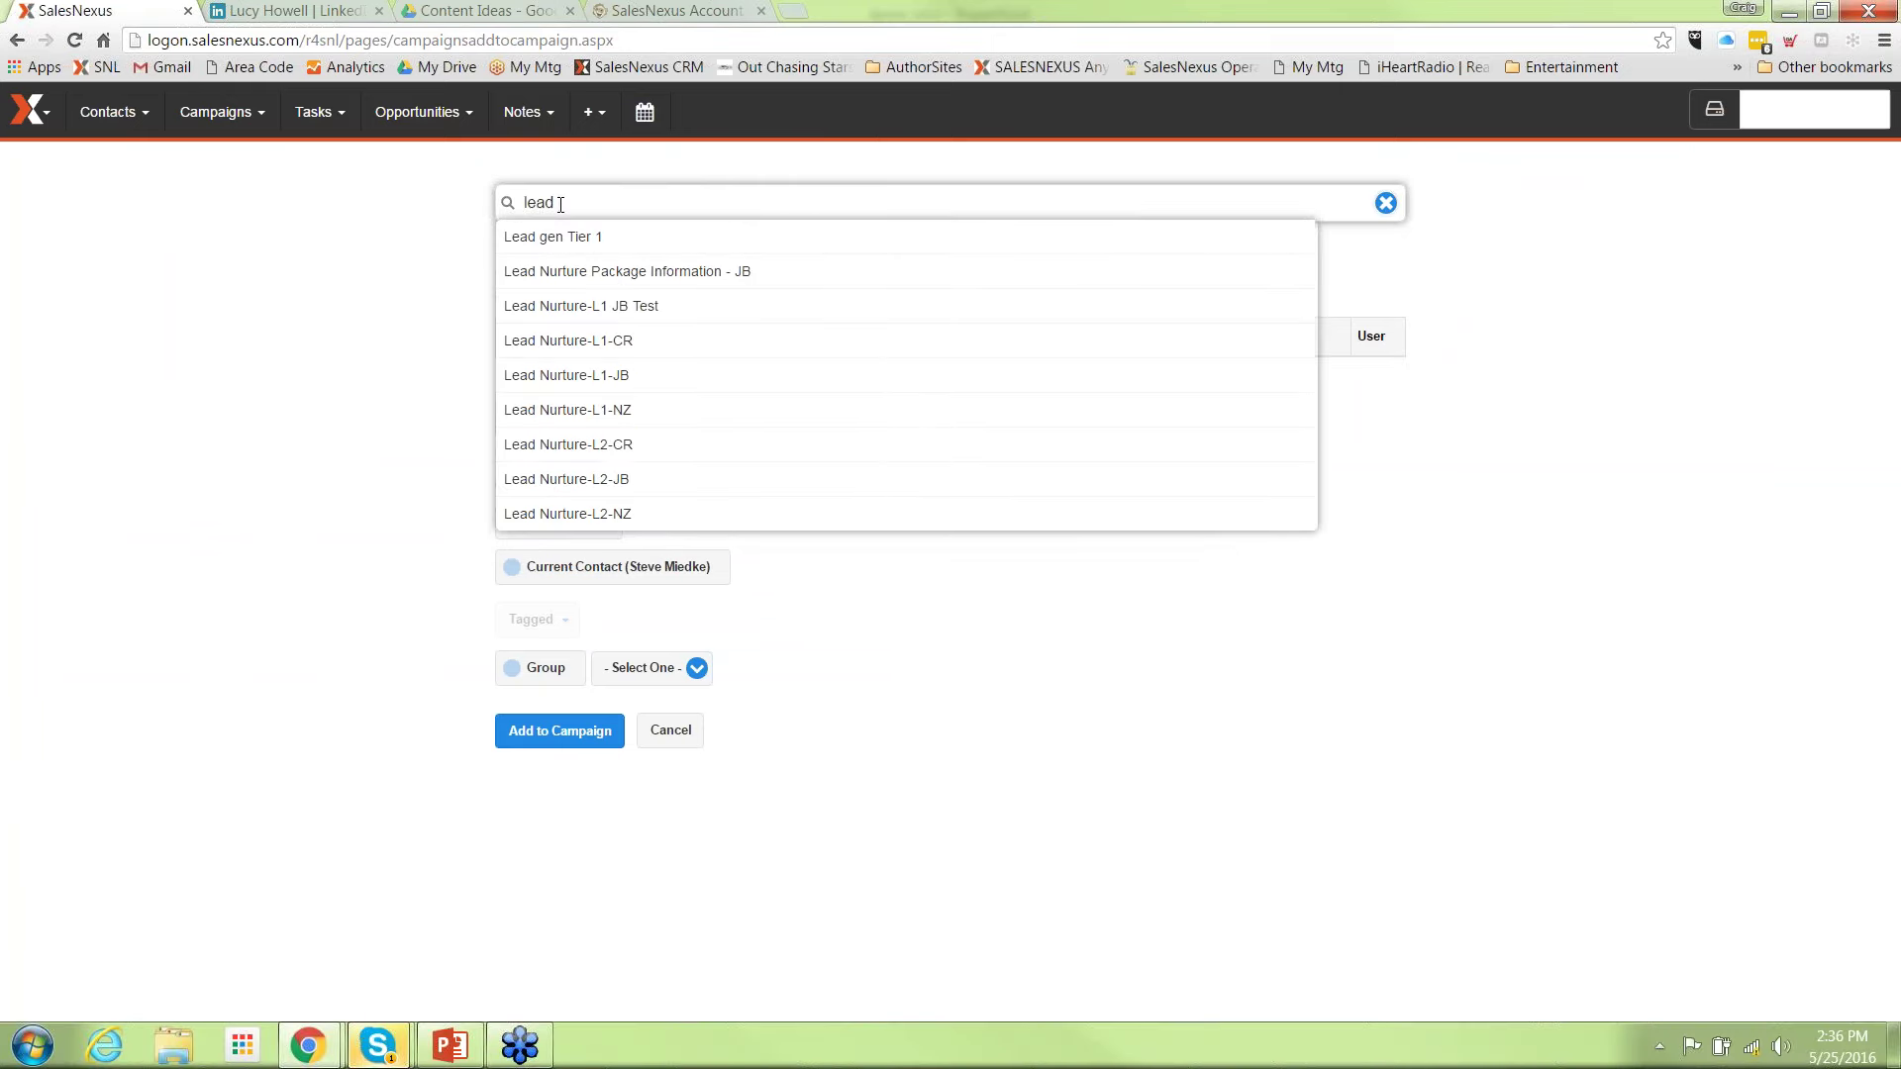
click(604, 445)
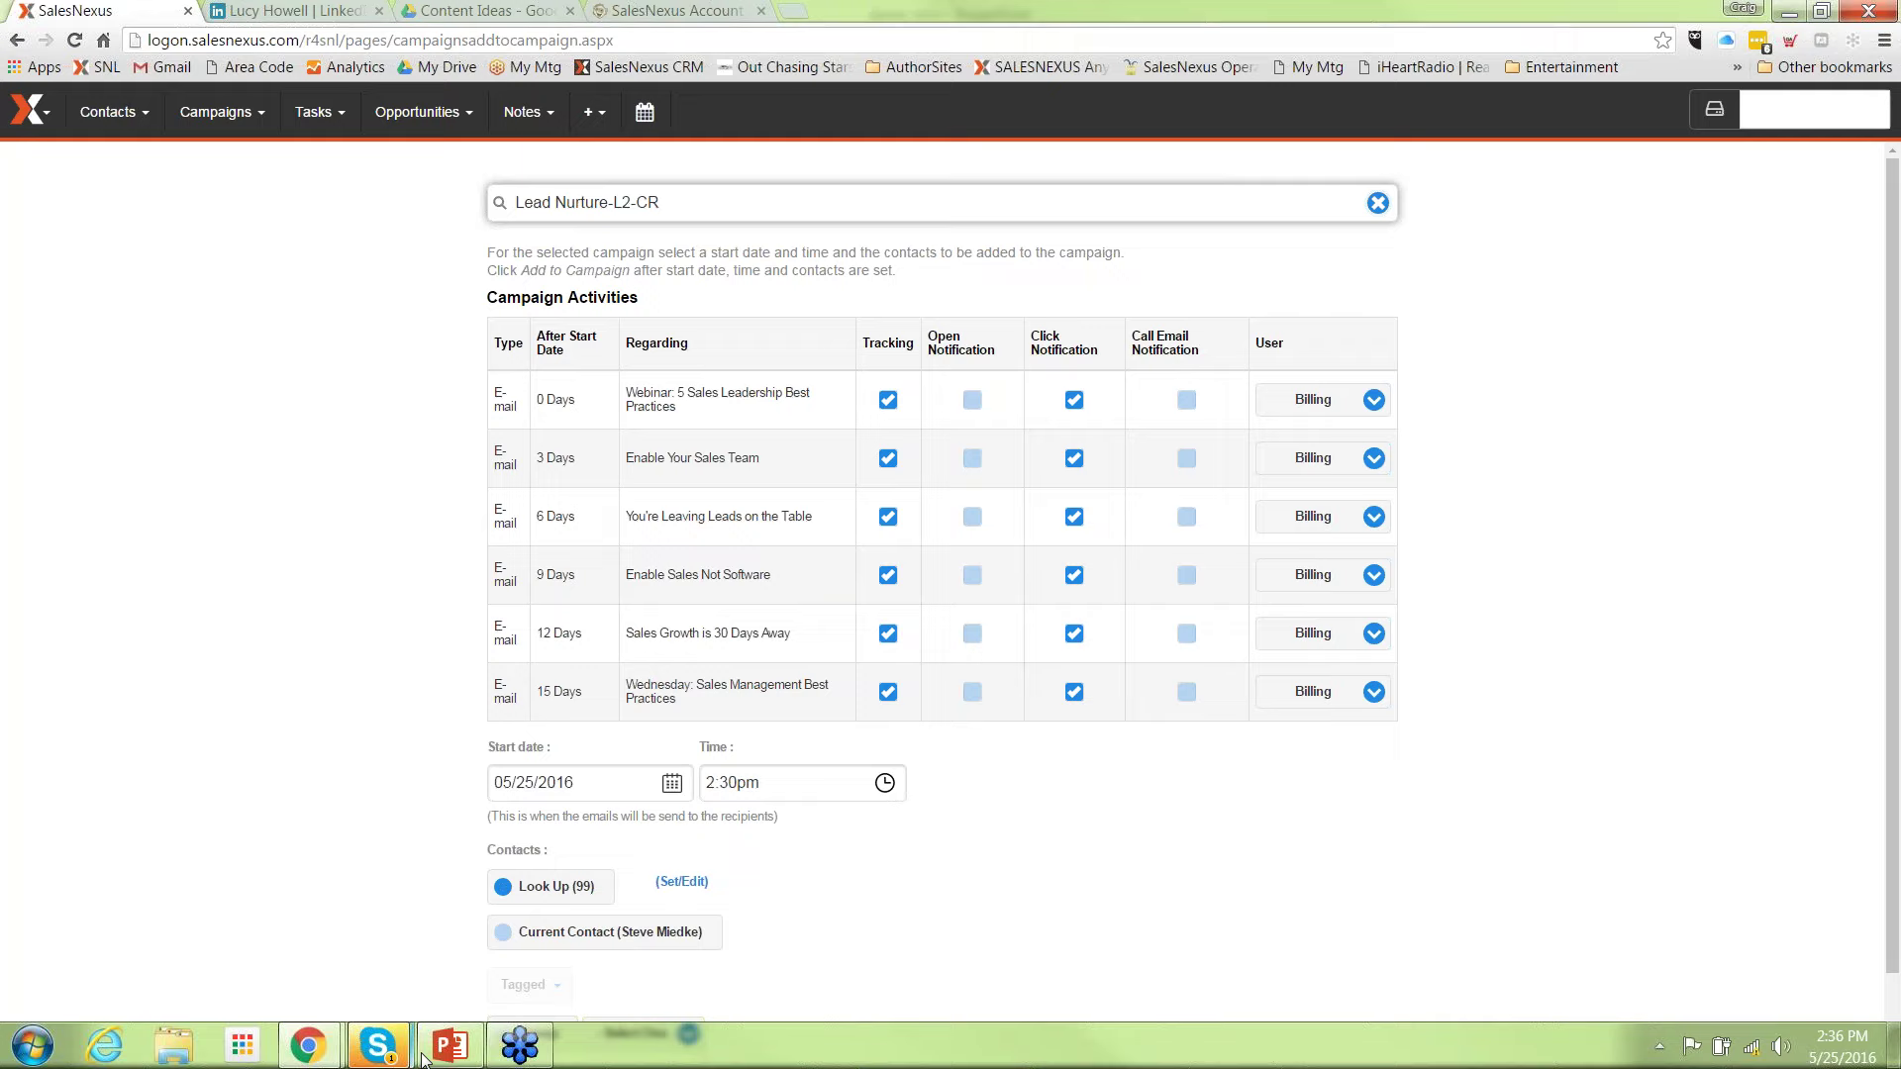
click(451, 1045)
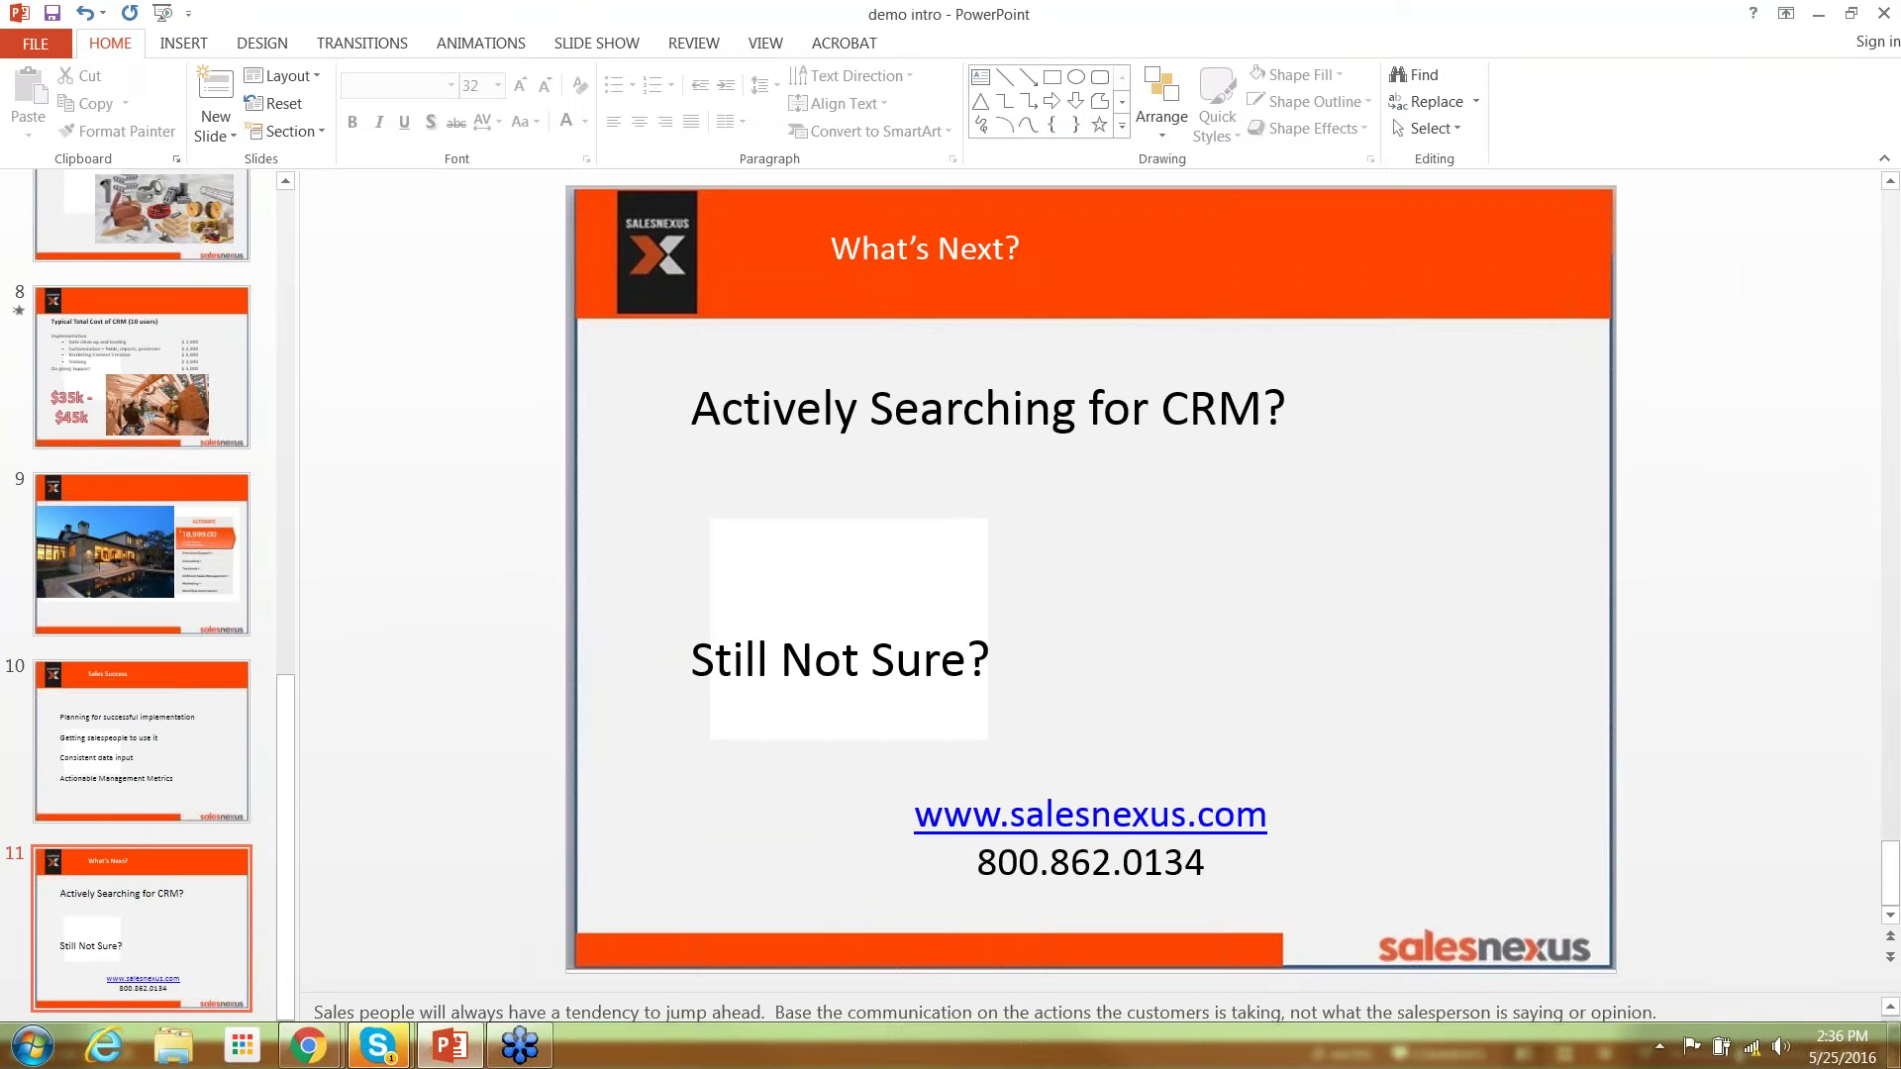